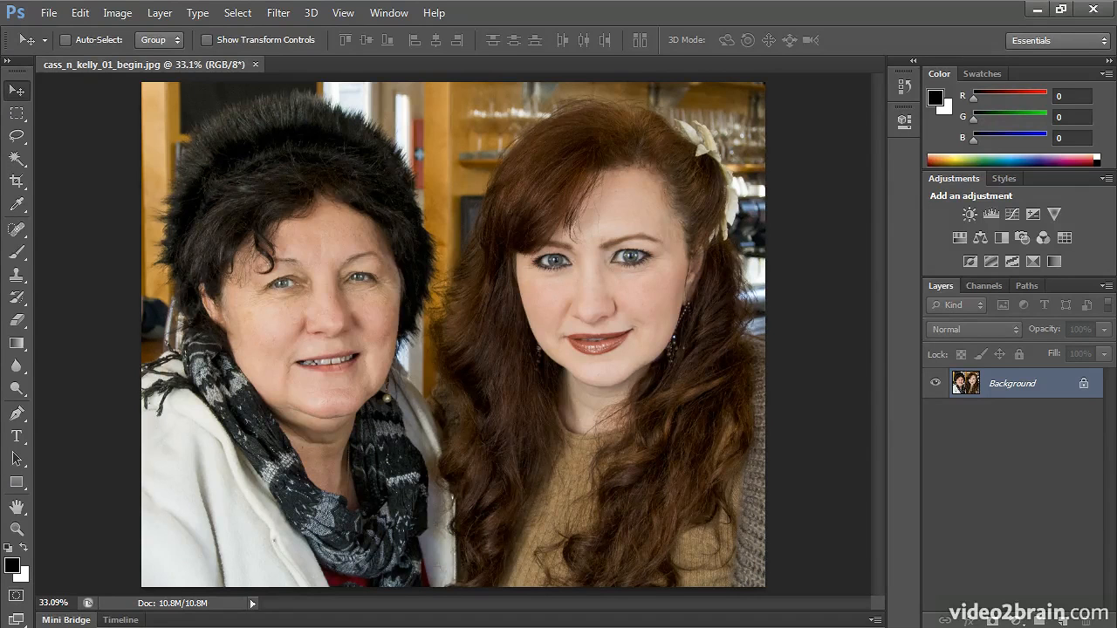
Step: Patch the wrinkles under the dark-haired woman's left-hand eye with smooth cheek skin using the Patch tool in Normal mode
{"action": "key", "text": "ctrl+plus"}
{"action": "key", "text": "ctrl+plus"}
{"action": "key", "text": "ctrl+plus"}
{"action": "key", "text": "ctrl+plus"}
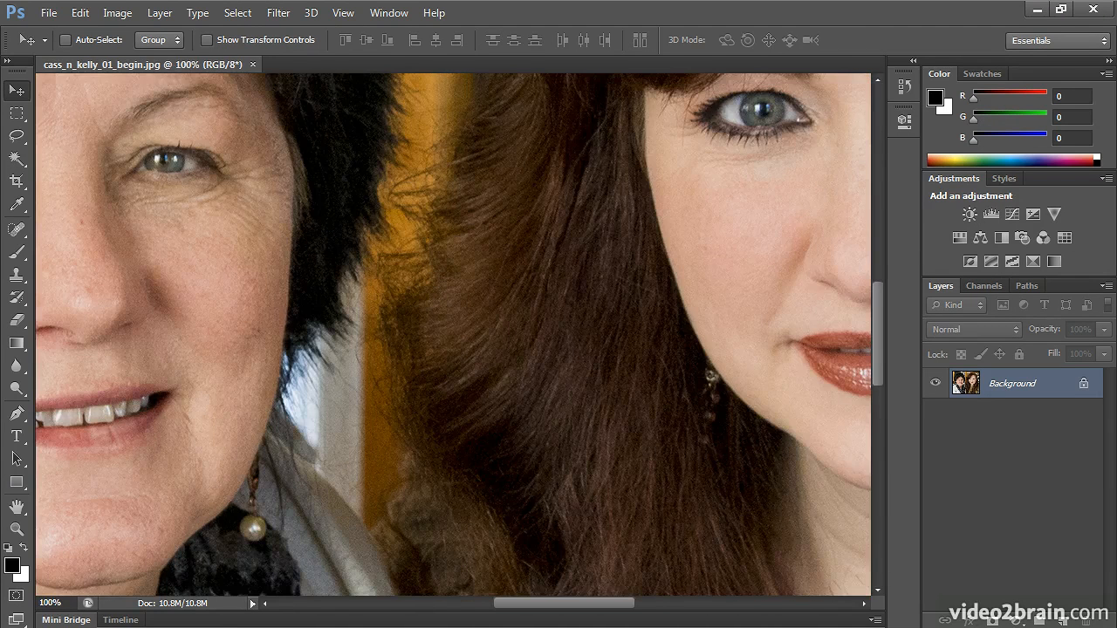
{"action": "left_click_drag", "start_coordinate": [300, 355], "coordinate": [786, 408]}
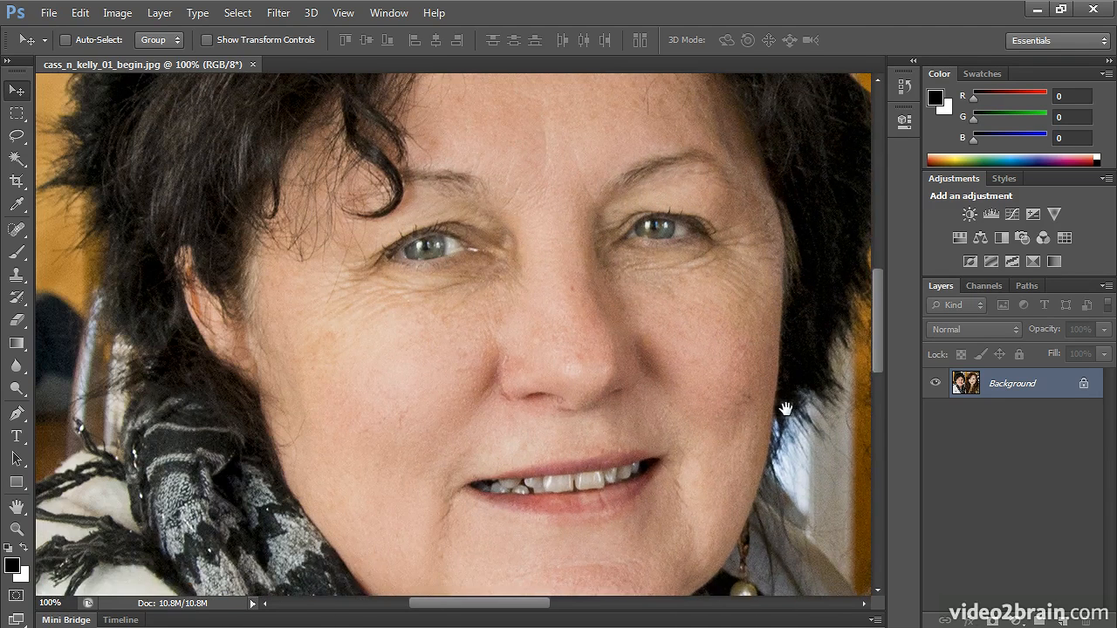
{"action": "left_click_drag", "start_coordinate": [547, 352], "coordinate": [608, 385]}
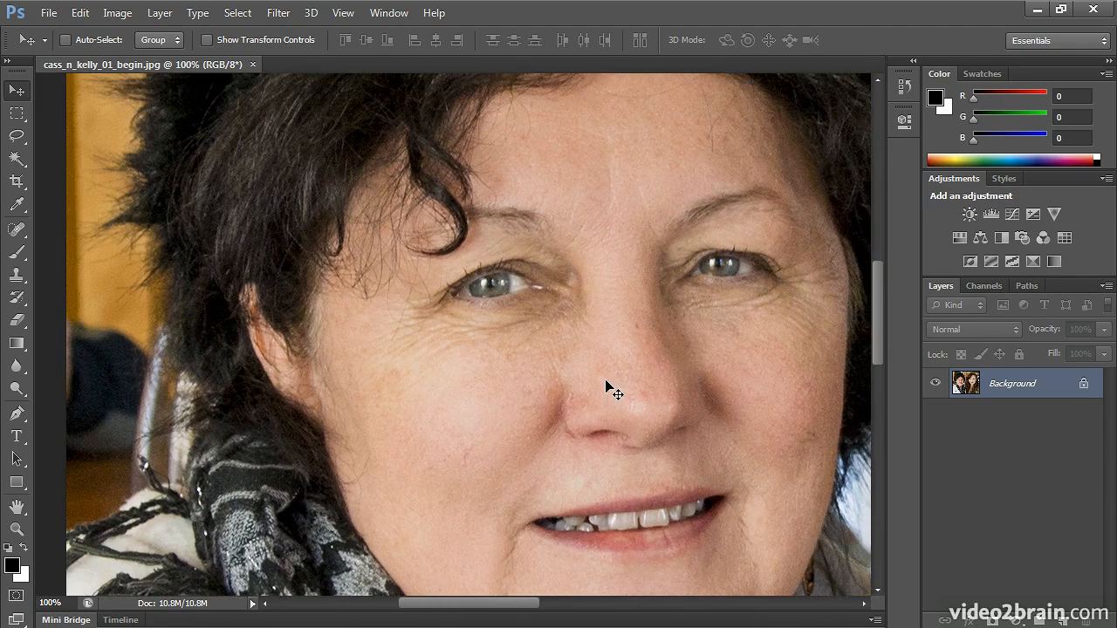
{"action": "left_click", "coordinate": [15, 230]}
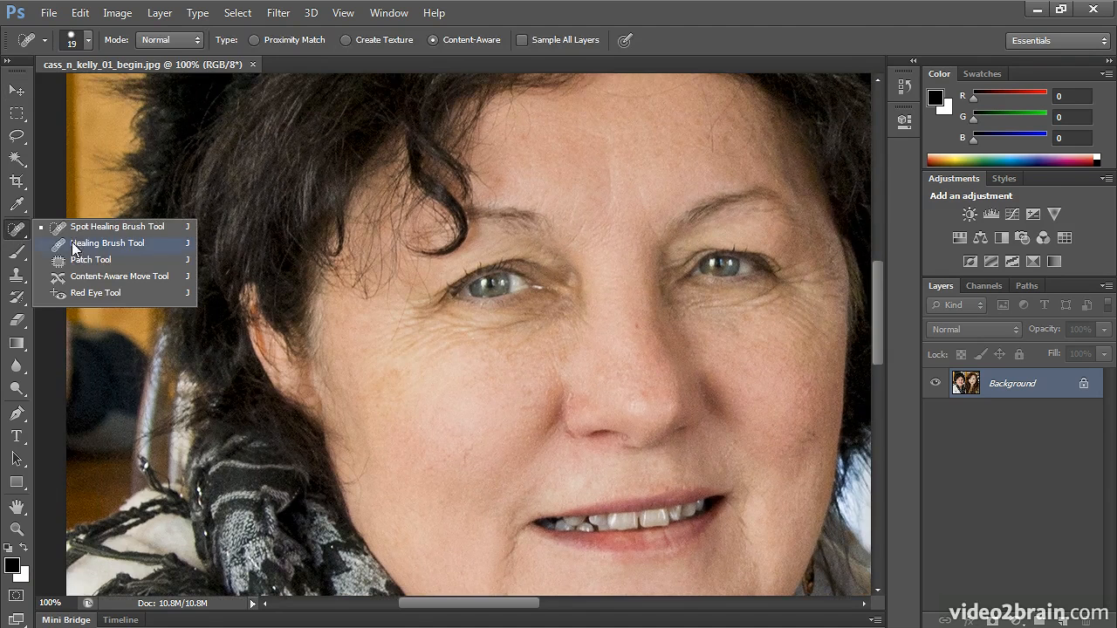
{"action": "left_click", "coordinate": [89, 260]}
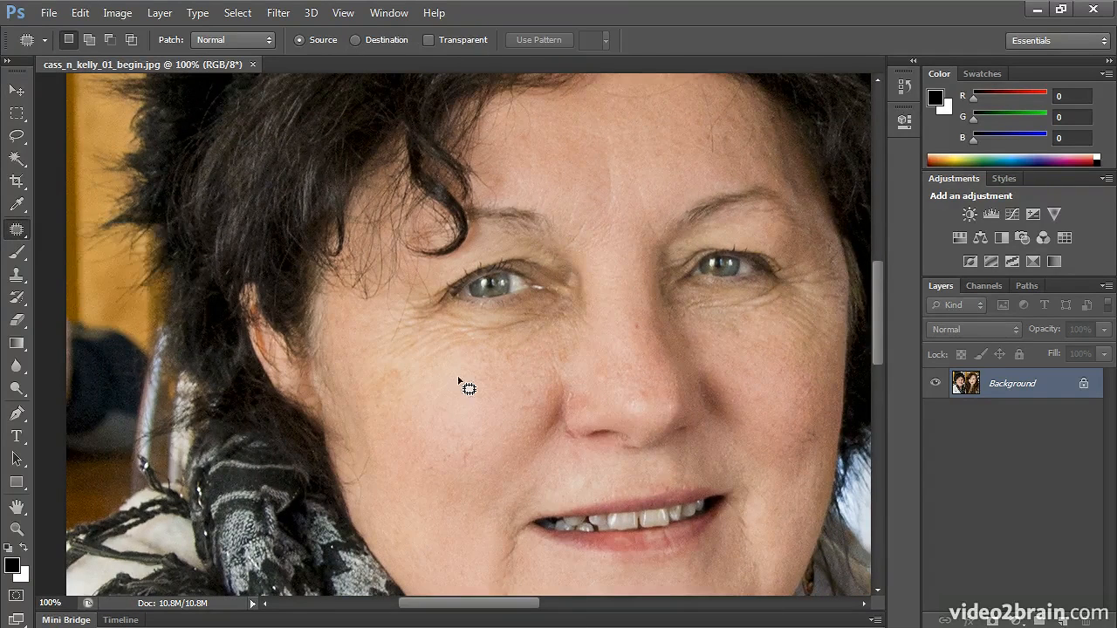
{"action": "left_click", "coordinate": [22, 234]}
{"action": "left_click", "coordinate": [432, 326]}
{"action": "left_click_drag", "start_coordinate": [428, 307], "coordinate": [370, 319]}
{"action": "mouse_move", "coordinate": [404, 357]}
{"action": "left_mouse_down"}
{"action": "mouse_move", "coordinate": [486, 351]}
{"action": "mouse_move", "coordinate": [519, 319]}
{"action": "mouse_move", "coordinate": [526, 327]}
{"action": "left_mouse_up"}
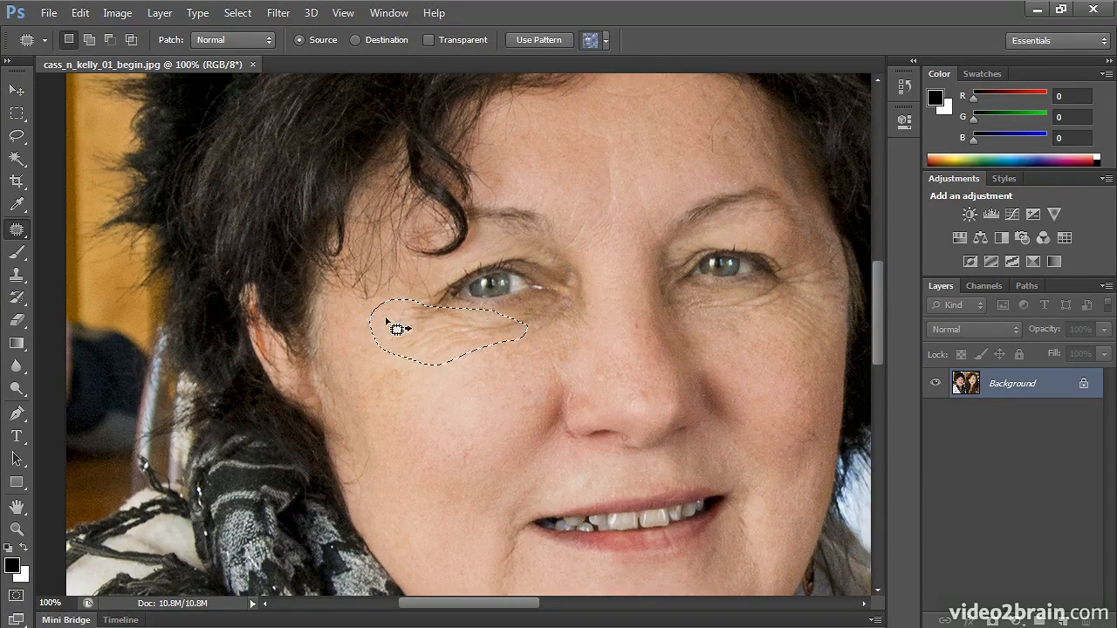
{"action": "left_click_drag", "start_coordinate": [436, 356], "coordinate": [440, 441]}
{"action": "key", "text": "ctrl+d"}
Step: Patch the remaining creases below the inner part of the left-hand eye with skin from the cheek
{"action": "mouse_move", "coordinate": [518, 306]}
{"action": "left_mouse_down"}
{"action": "mouse_move", "coordinate": [490, 311]}
{"action": "mouse_move", "coordinate": [479, 340]}
{"action": "mouse_move", "coordinate": [549, 338]}
{"action": "left_mouse_up"}
{"action": "mouse_move", "coordinate": [600, 311]}
{"action": "left_mouse_down"}
{"action": "mouse_move", "coordinate": [553, 305]}
{"action": "mouse_move", "coordinate": [561, 317]}
{"action": "mouse_move", "coordinate": [486, 379]}
{"action": "mouse_move", "coordinate": [481, 400]}
{"action": "left_mouse_up"}
{"action": "key", "text": "ctrl+d"}
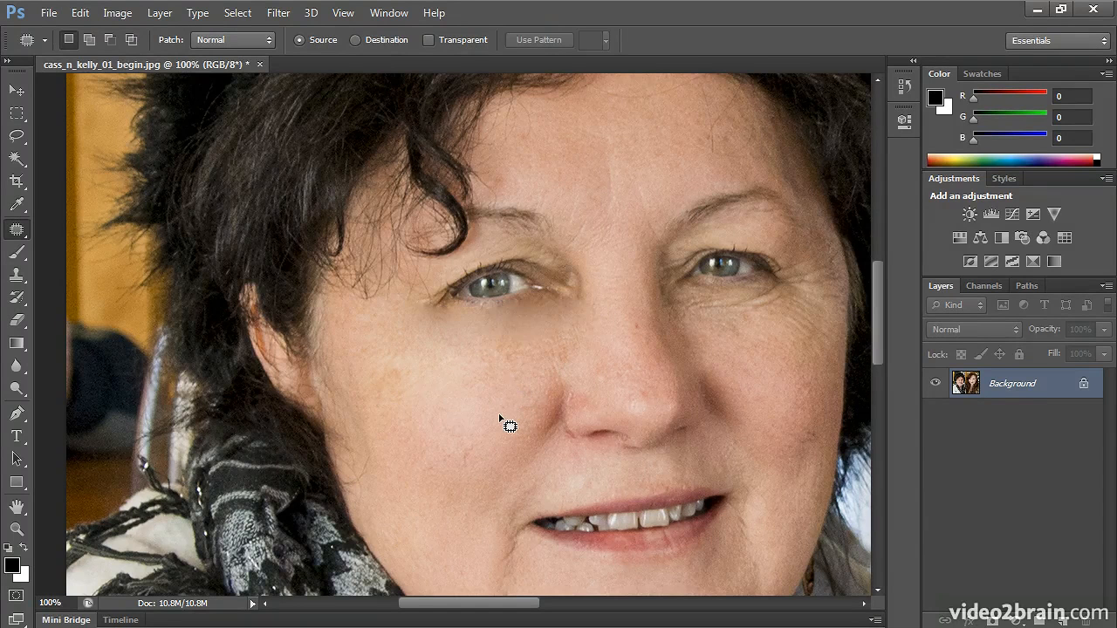
Step: Patch the dark fold between the left-hand eye's upper lid and the nose with smooth skin from below the eye
{"action": "left_click_drag", "start_coordinate": [605, 329], "coordinate": [520, 431]}
{"action": "key", "text": "ctrl+plus"}
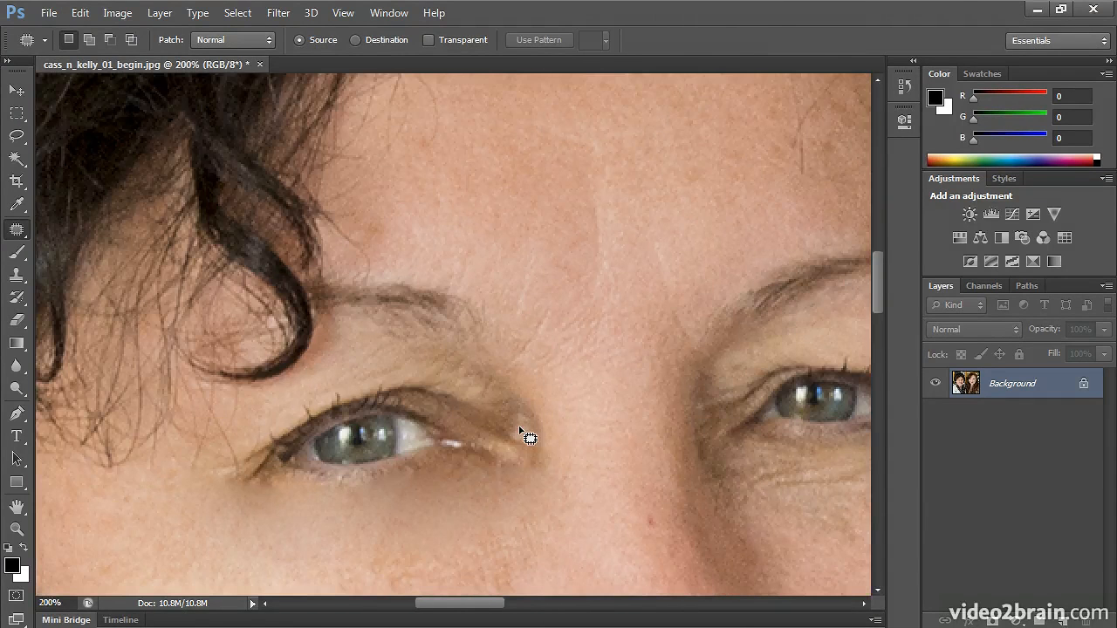
{"action": "mouse_move", "coordinate": [412, 376]}
{"action": "left_mouse_down"}
{"action": "mouse_move", "coordinate": [453, 417]}
{"action": "mouse_move", "coordinate": [533, 449]}
{"action": "left_mouse_up"}
{"action": "left_click_drag", "start_coordinate": [535, 394], "coordinate": [451, 369]}
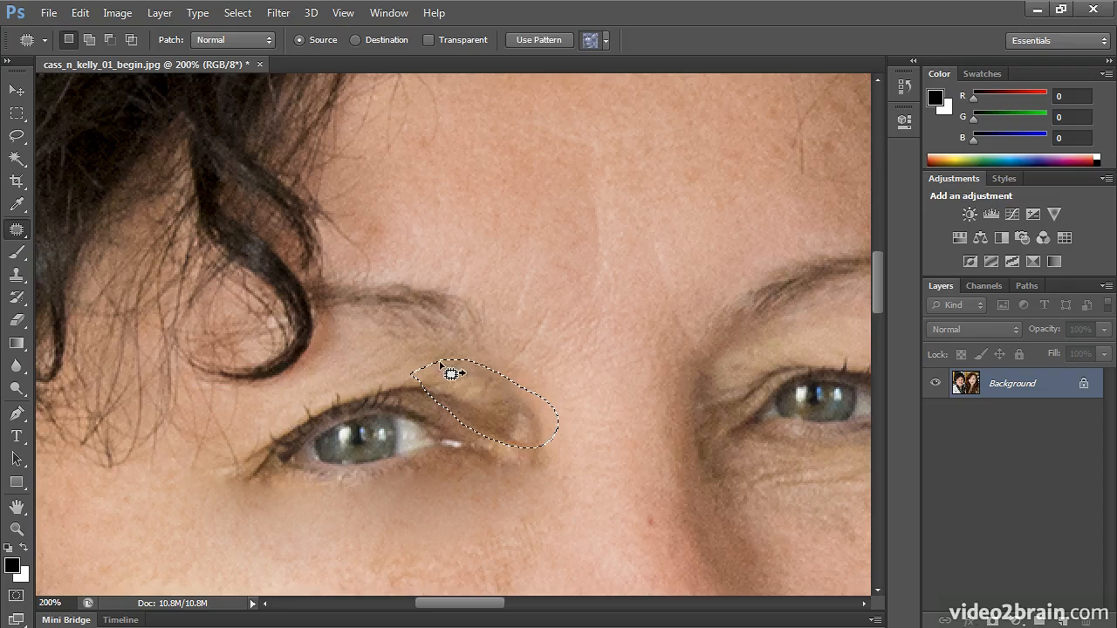
{"action": "mouse_move", "coordinate": [498, 399]}
{"action": "left_mouse_down"}
{"action": "mouse_move", "coordinate": [418, 502]}
{"action": "mouse_move", "coordinate": [419, 533]}
{"action": "left_mouse_up"}
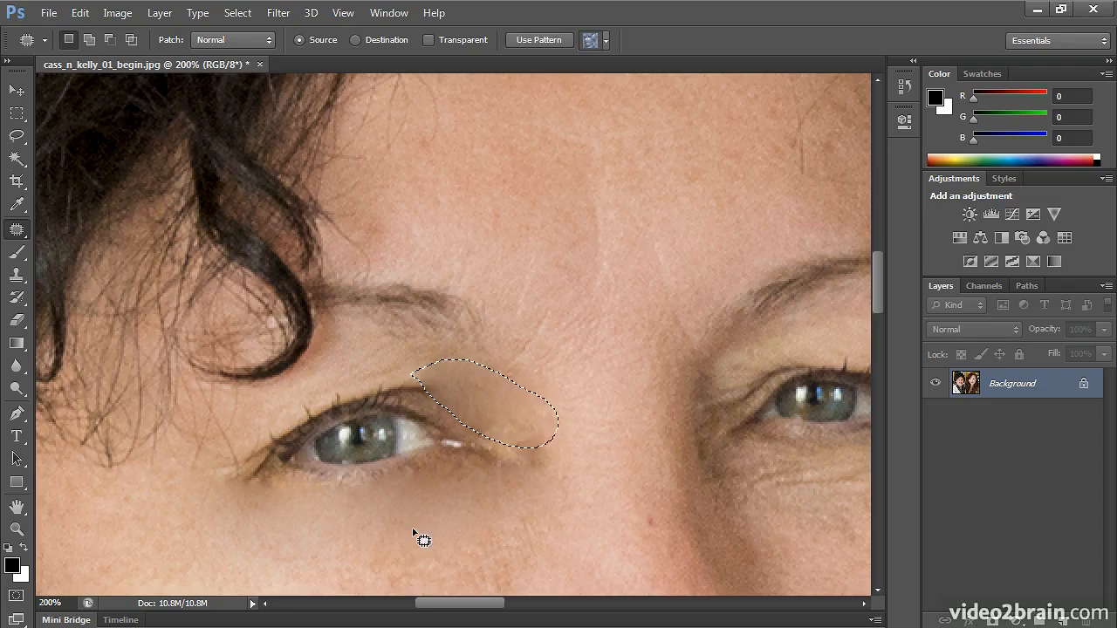
{"action": "key", "text": "ctrl+d"}
Step: Patch out the frown lines between the eyebrows and up the centre of the forehead with clean forehead skin
{"action": "left_click_drag", "start_coordinate": [663, 349], "coordinate": [500, 413]}
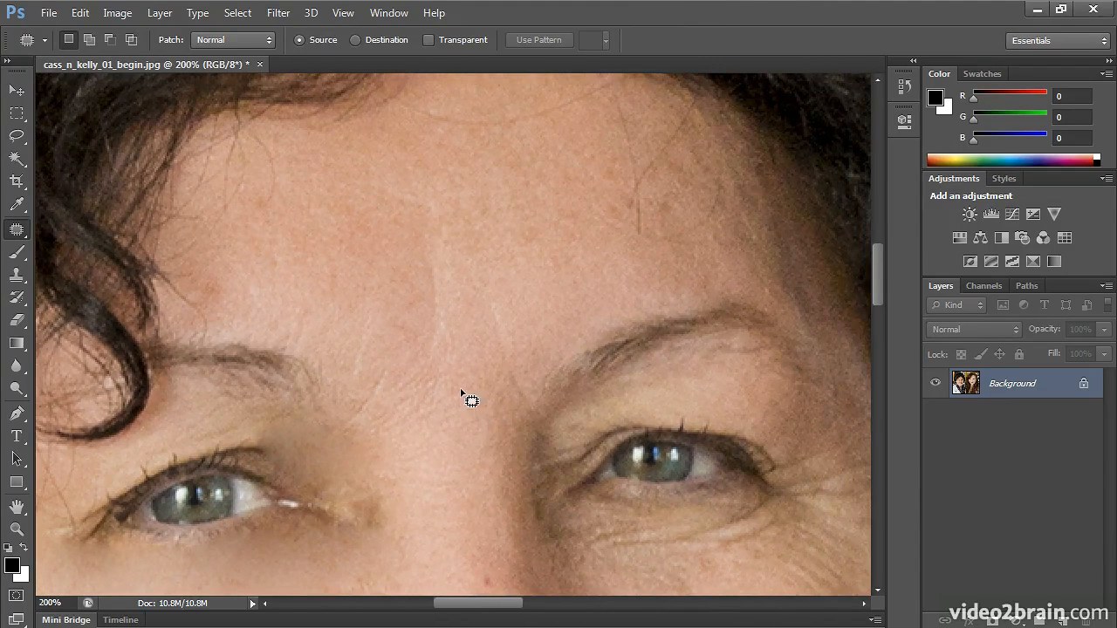
{"action": "mouse_move", "coordinate": [334, 425]}
{"action": "left_mouse_down"}
{"action": "mouse_move", "coordinate": [407, 392]}
{"action": "mouse_move", "coordinate": [388, 365]}
{"action": "left_mouse_up"}
{"action": "mouse_move", "coordinate": [384, 388]}
{"action": "left_mouse_down"}
{"action": "mouse_move", "coordinate": [403, 315]}
{"action": "mouse_move", "coordinate": [401, 240]}
{"action": "left_mouse_up"}
{"action": "mouse_move", "coordinate": [362, 302]}
{"action": "left_mouse_down"}
{"action": "mouse_move", "coordinate": [351, 370]}
{"action": "mouse_move", "coordinate": [389, 344]}
{"action": "mouse_move", "coordinate": [369, 314]}
{"action": "left_mouse_up"}
{"action": "mouse_move", "coordinate": [303, 289]}
{"action": "left_mouse_down"}
{"action": "mouse_move", "coordinate": [337, 343]}
{"action": "mouse_move", "coordinate": [318, 294]}
{"action": "mouse_move", "coordinate": [376, 301]}
{"action": "left_mouse_up"}
{"action": "mouse_move", "coordinate": [420, 257]}
{"action": "left_mouse_down"}
{"action": "mouse_move", "coordinate": [415, 267]}
{"action": "mouse_move", "coordinate": [459, 280]}
{"action": "mouse_move", "coordinate": [451, 256]}
{"action": "left_mouse_up"}
{"action": "left_click_drag", "start_coordinate": [450, 311], "coordinate": [382, 290]}
{"action": "mouse_move", "coordinate": [498, 269]}
{"action": "left_mouse_down"}
{"action": "mouse_move", "coordinate": [541, 374]}
{"action": "mouse_move", "coordinate": [494, 271]}
{"action": "left_mouse_up"}
{"action": "left_click_drag", "start_coordinate": [507, 317], "coordinate": [392, 250]}
{"action": "mouse_move", "coordinate": [397, 326]}
{"action": "left_mouse_down"}
{"action": "mouse_move", "coordinate": [381, 369]}
{"action": "mouse_move", "coordinate": [452, 346]}
{"action": "mouse_move", "coordinate": [399, 325]}
{"action": "left_mouse_up"}
{"action": "left_click_drag", "start_coordinate": [432, 386], "coordinate": [455, 281]}
{"action": "left_click", "coordinate": [504, 274]}
Step: Patch out the stray hair lying across the upper forehead just below the hairline
{"action": "left_click_drag", "start_coordinate": [559, 224], "coordinate": [445, 337]}
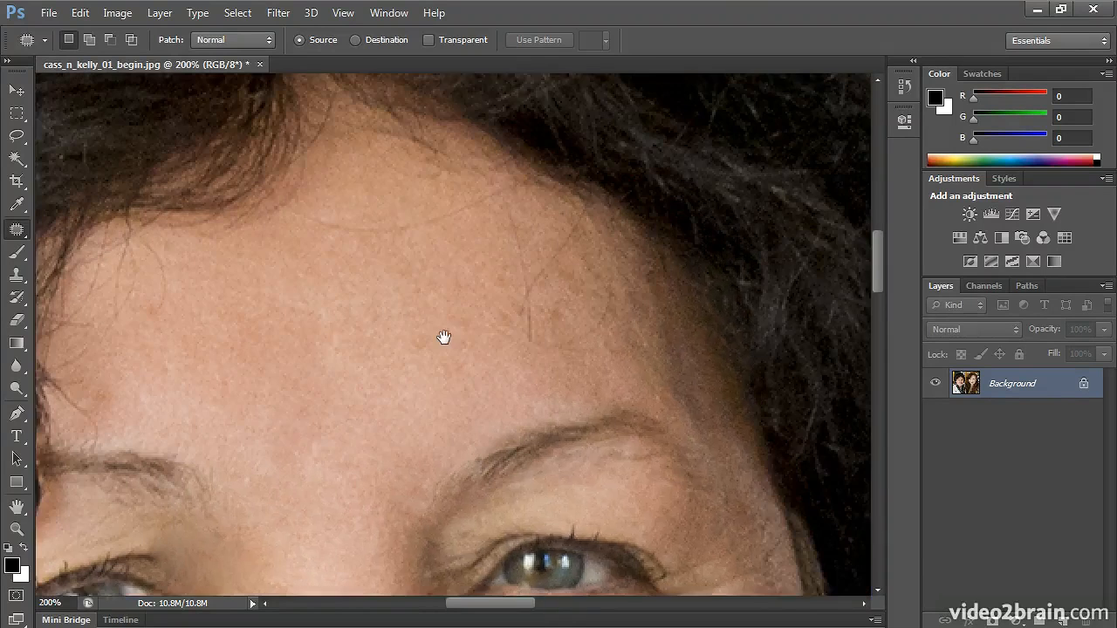
{"action": "mouse_move", "coordinate": [387, 192]}
{"action": "left_mouse_down"}
{"action": "mouse_move", "coordinate": [305, 206]}
{"action": "mouse_move", "coordinate": [300, 237]}
{"action": "mouse_move", "coordinate": [351, 255]}
{"action": "mouse_move", "coordinate": [485, 232]}
{"action": "left_mouse_up"}
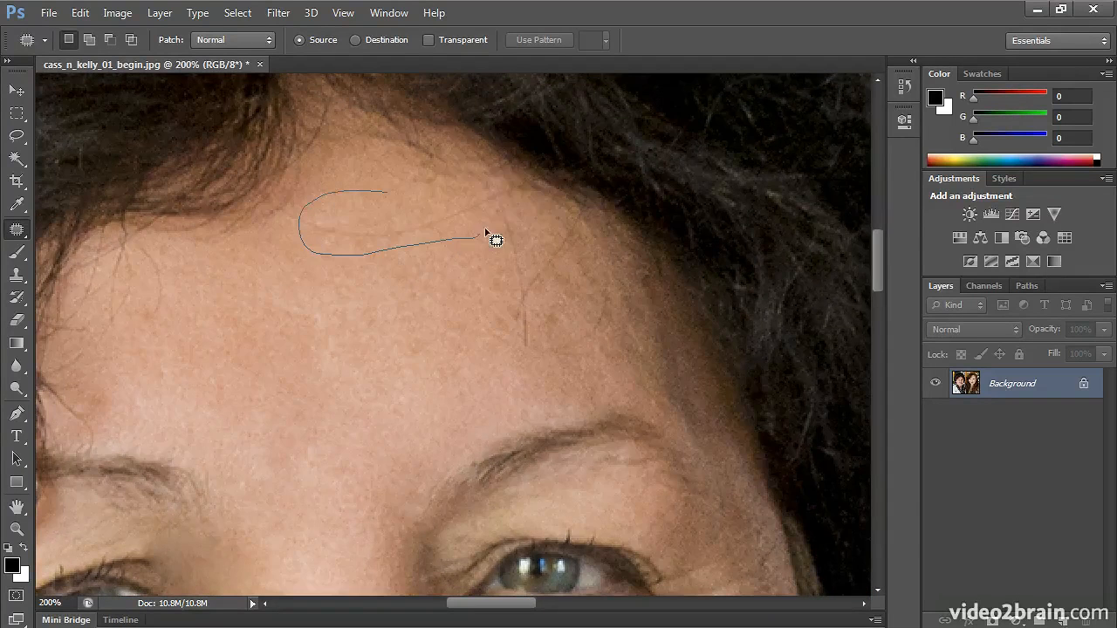
{"action": "left_click_drag", "start_coordinate": [520, 184], "coordinate": [467, 246]}
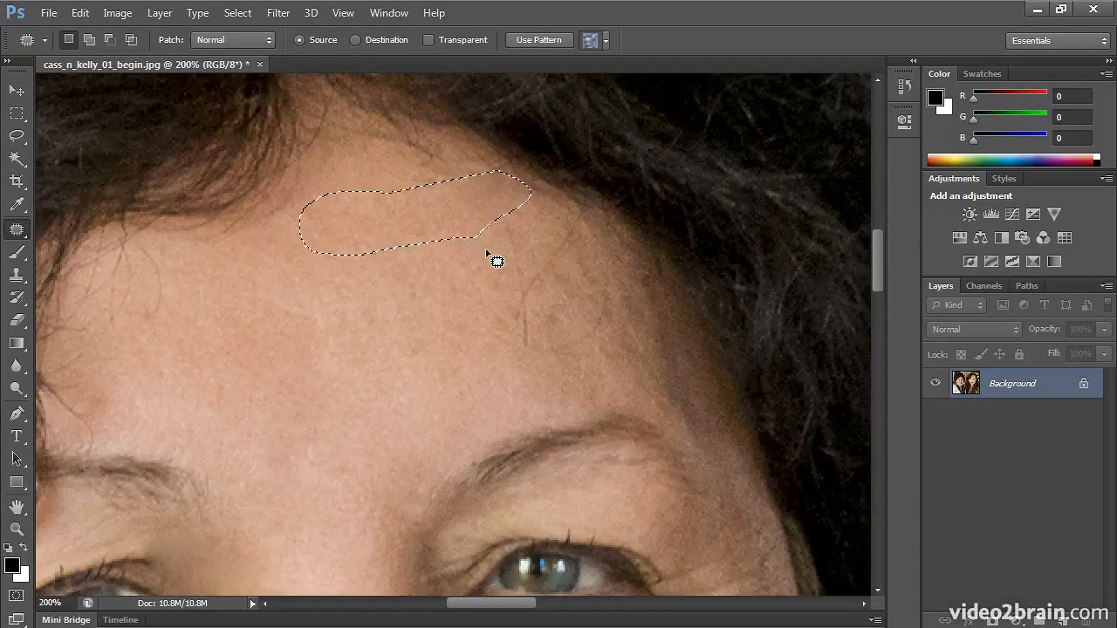
{"action": "left_click", "coordinate": [494, 256]}
Step: Patch out the stray hair strands running down the right side of the forehead toward the temple
{"action": "mouse_move", "coordinate": [467, 187]}
{"action": "left_mouse_down"}
{"action": "mouse_move", "coordinate": [485, 352]}
{"action": "mouse_move", "coordinate": [608, 375]}
{"action": "mouse_move", "coordinate": [631, 342]}
{"action": "mouse_move", "coordinate": [630, 300]}
{"action": "mouse_move", "coordinate": [584, 207]}
{"action": "mouse_move", "coordinate": [445, 268]}
{"action": "left_mouse_up"}
{"action": "left_click", "coordinate": [493, 298]}
{"action": "mouse_move", "coordinate": [576, 290]}
{"action": "left_mouse_down"}
{"action": "mouse_move", "coordinate": [634, 289]}
{"action": "mouse_move", "coordinate": [533, 298]}
{"action": "left_mouse_up"}
{"action": "left_click", "coordinate": [517, 306]}
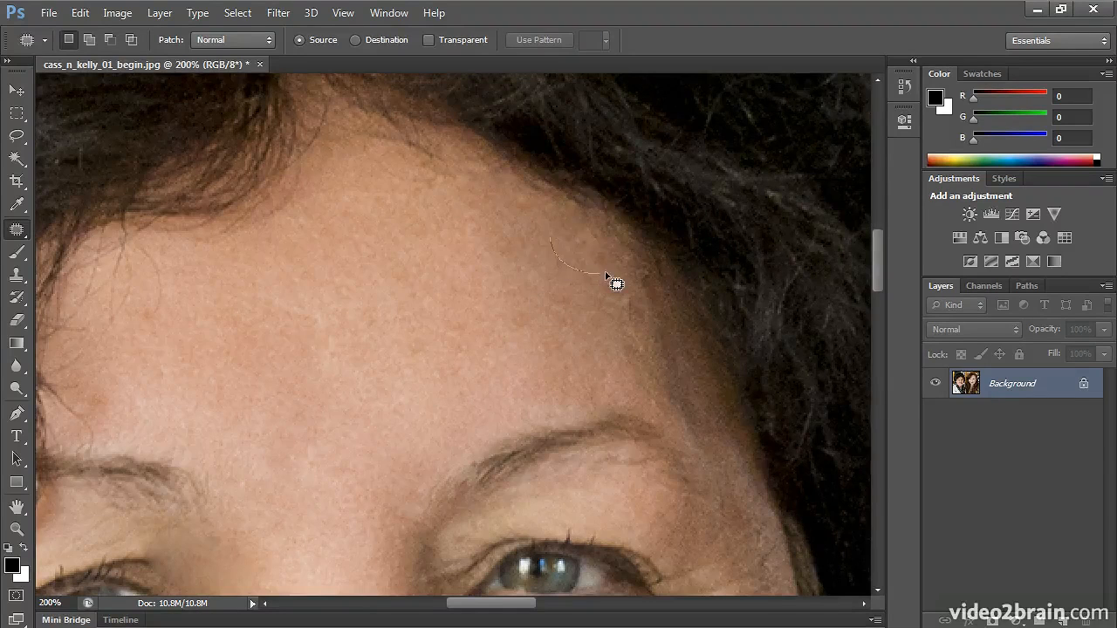
{"action": "left_click_drag", "start_coordinate": [597, 232], "coordinate": [596, 232]}
{"action": "mouse_move", "coordinate": [582, 306]}
{"action": "left_mouse_down"}
{"action": "mouse_move", "coordinate": [636, 289]}
{"action": "mouse_move", "coordinate": [572, 315]}
{"action": "left_mouse_up"}
{"action": "left_click", "coordinate": [554, 344]}
{"action": "mouse_move", "coordinate": [659, 417]}
{"action": "left_mouse_down"}
{"action": "mouse_move", "coordinate": [672, 326]}
{"action": "mouse_move", "coordinate": [622, 321]}
{"action": "left_mouse_up"}
{"action": "left_click_drag", "start_coordinate": [631, 349], "coordinate": [546, 343]}
{"action": "key", "text": "ctrl+d"}
Step: Patch out the fine stray hairs on the left side of the forehead with skin from its centre
{"action": "left_click_drag", "start_coordinate": [407, 336], "coordinate": [617, 238]}
{"action": "left_click_drag", "start_coordinate": [392, 166], "coordinate": [345, 177]}
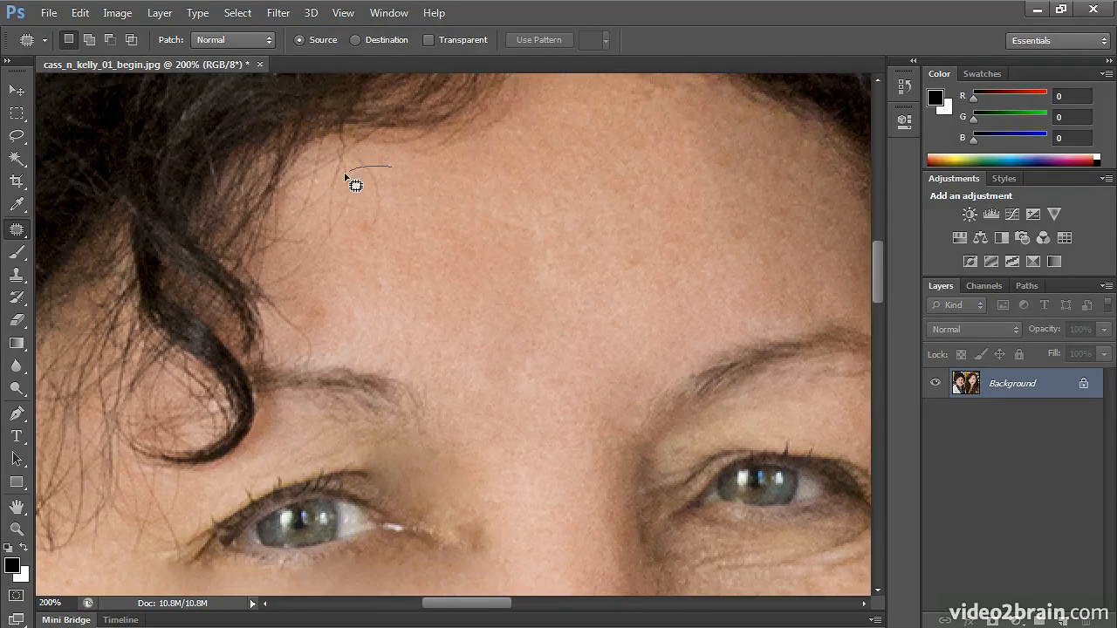
{"action": "mouse_move", "coordinate": [325, 223]}
{"action": "left_mouse_down"}
{"action": "mouse_move", "coordinate": [414, 219]}
{"action": "mouse_move", "coordinate": [397, 170]}
{"action": "left_mouse_up"}
{"action": "left_click_drag", "start_coordinate": [375, 218], "coordinate": [555, 262]}
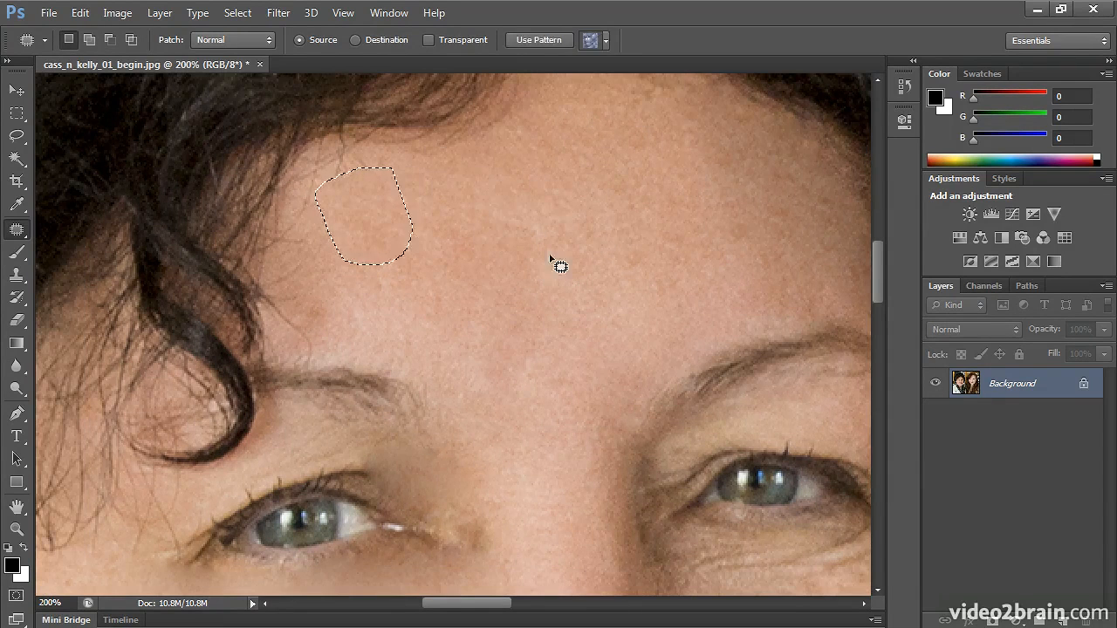
{"action": "key", "text": "ctrl+d"}
Step: Patch the discoloured skin at the inner corner of the left-hand eye
{"action": "left_click_drag", "start_coordinate": [516, 400], "coordinate": [404, 217]}
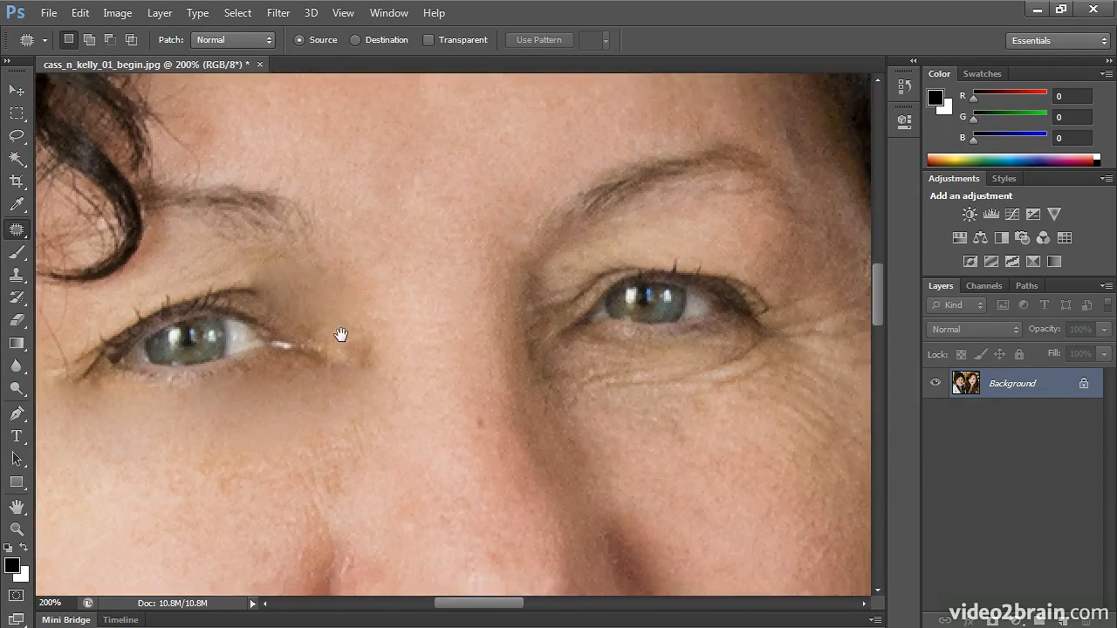
{"action": "left_click_drag", "start_coordinate": [339, 332], "coordinate": [424, 289]}
{"action": "mouse_move", "coordinate": [408, 325]}
{"action": "left_mouse_down"}
{"action": "mouse_move", "coordinate": [474, 288]}
{"action": "mouse_move", "coordinate": [410, 384]}
{"action": "left_mouse_up"}
{"action": "key", "text": "ctrl+d"}
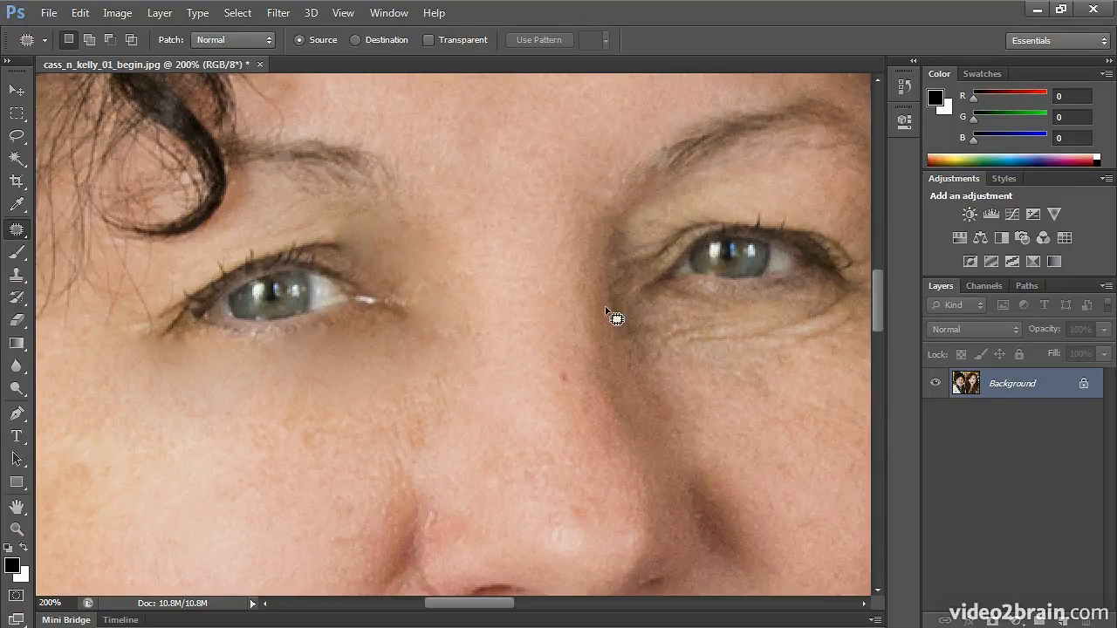
Step: Patch the dark inner corner beside the nose and the bag beneath the right-hand eye with cheek skin
{"action": "mouse_move", "coordinate": [616, 326]}
{"action": "left_mouse_down"}
{"action": "mouse_move", "coordinate": [633, 268]}
{"action": "mouse_move", "coordinate": [606, 282]}
{"action": "left_mouse_up"}
{"action": "left_click_drag", "start_coordinate": [636, 324], "coordinate": [678, 409]}
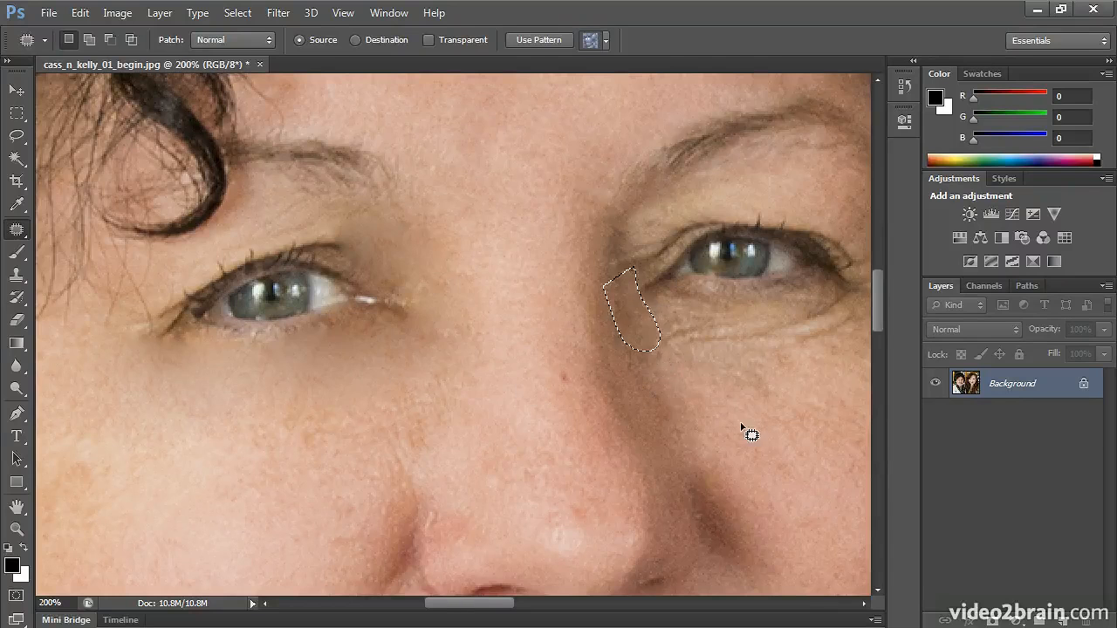
{"action": "key", "text": "ctrl+d"}
{"action": "left_click_drag", "start_coordinate": [798, 425], "coordinate": [587, 384]}
{"action": "mouse_move", "coordinate": [567, 294]}
{"action": "left_mouse_down"}
{"action": "mouse_move", "coordinate": [436, 319]}
{"action": "mouse_move", "coordinate": [611, 399]}
{"action": "mouse_move", "coordinate": [623, 367]}
{"action": "mouse_move", "coordinate": [634, 412]}
{"action": "mouse_move", "coordinate": [668, 443]}
{"action": "left_mouse_up"}
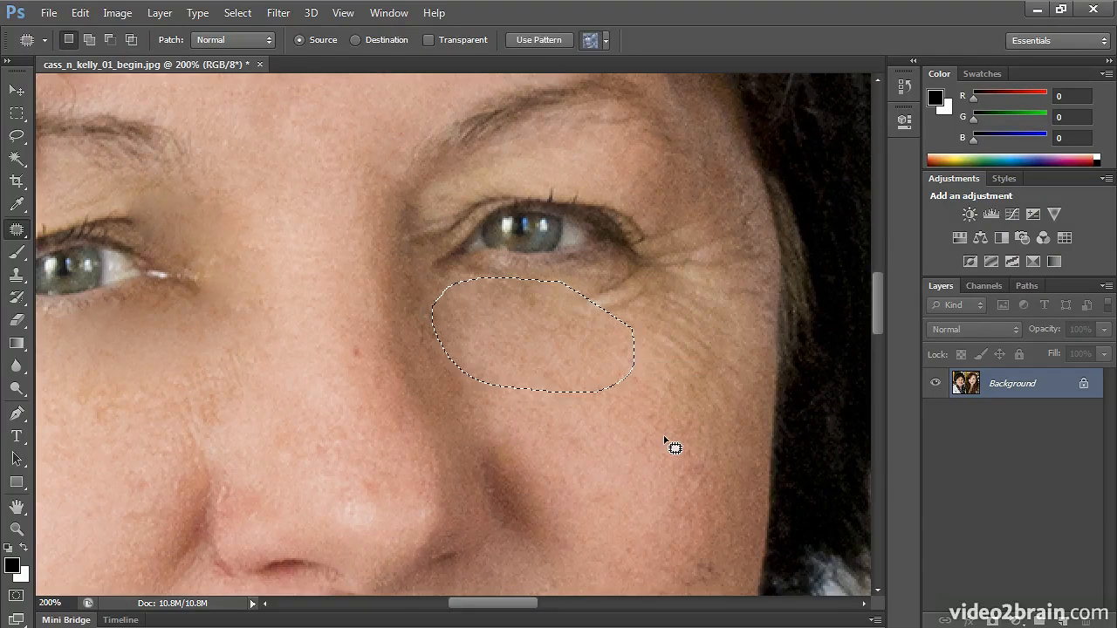
{"action": "key", "text": "ctrl+d"}
Step: Patch the creases below the outer corner of the right-hand eye with skin from the cheek
{"action": "mouse_move", "coordinate": [606, 266]}
{"action": "left_mouse_down"}
{"action": "mouse_move", "coordinate": [579, 292]}
{"action": "mouse_move", "coordinate": [672, 281]}
{"action": "mouse_move", "coordinate": [611, 266]}
{"action": "left_mouse_up"}
{"action": "mouse_move", "coordinate": [640, 300]}
{"action": "left_mouse_down"}
{"action": "mouse_move", "coordinate": [620, 337]}
{"action": "mouse_move", "coordinate": [654, 399]}
{"action": "mouse_move", "coordinate": [725, 312]}
{"action": "left_mouse_up"}
{"action": "key", "text": "ctrl+d"}
{"action": "mouse_move", "coordinate": [676, 354]}
{"action": "left_mouse_down"}
{"action": "mouse_move", "coordinate": [634, 411]}
{"action": "mouse_move", "coordinate": [581, 428]}
{"action": "left_mouse_up"}
{"action": "key", "text": "ctrl+d"}
Step: Patch out the remaining crow's feet beside the outer corner of the right-hand eye
{"action": "left_click_drag", "start_coordinate": [663, 288], "coordinate": [654, 257]}
{"action": "left_click_drag", "start_coordinate": [660, 272], "coordinate": [636, 328]}
{"action": "key", "text": "ctrl+d"}
{"action": "left_click_drag", "start_coordinate": [665, 212], "coordinate": [657, 277]}
{"action": "mouse_move", "coordinate": [682, 355]}
{"action": "left_mouse_down"}
{"action": "mouse_move", "coordinate": [760, 337]}
{"action": "mouse_move", "coordinate": [785, 269]}
{"action": "mouse_move", "coordinate": [723, 217]}
{"action": "mouse_move", "coordinate": [610, 351]}
{"action": "left_mouse_up"}
{"action": "key", "text": "ctrl+d"}
{"action": "mouse_move", "coordinate": [630, 289]}
{"action": "left_mouse_down"}
{"action": "mouse_move", "coordinate": [708, 277]}
{"action": "mouse_move", "coordinate": [635, 288]}
{"action": "mouse_move", "coordinate": [655, 323]}
{"action": "left_mouse_up"}
{"action": "key", "text": "ctrl+d"}
Step: Patch out the small red mark on the left cheek with nearby clear skin
{"action": "left_click_drag", "start_coordinate": [561, 396], "coordinate": [755, 211]}
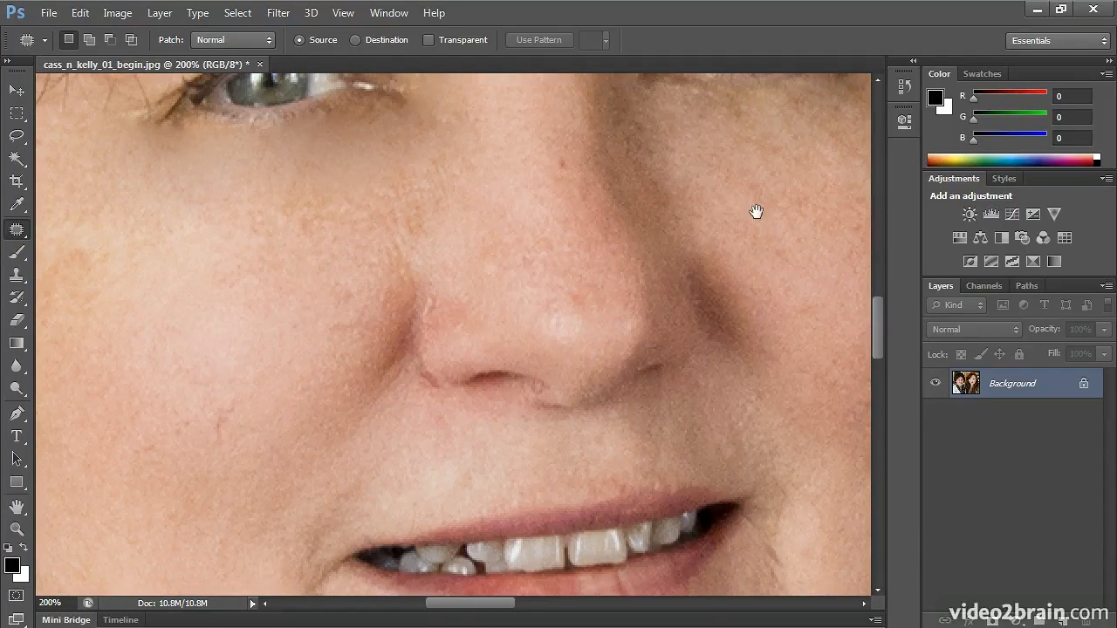
{"action": "mouse_move", "coordinate": [240, 384]}
{"action": "left_mouse_down"}
{"action": "mouse_move", "coordinate": [271, 448]}
{"action": "mouse_move", "coordinate": [250, 436]}
{"action": "mouse_move", "coordinate": [264, 356]}
{"action": "left_mouse_up"}
{"action": "key", "text": "ctrl+d"}
Step: Patch the crease running down from the left corner of the mouth with smooth skin from the lower cheek
{"action": "key", "text": "ctrl+minus"}
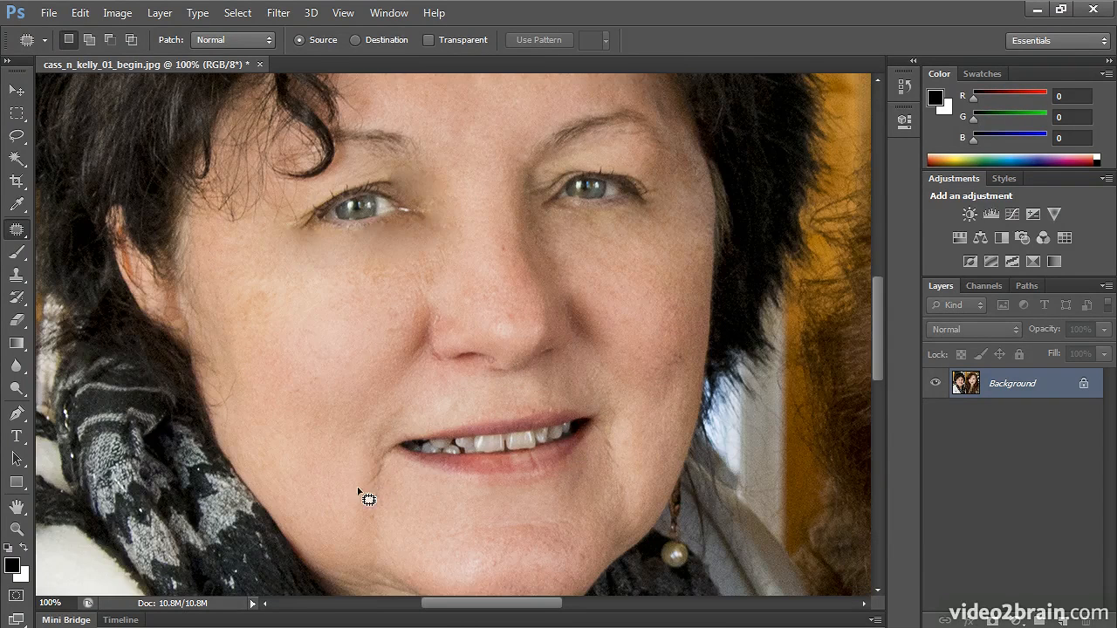
{"action": "mouse_move", "coordinate": [376, 446]}
{"action": "left_mouse_down"}
{"action": "mouse_move", "coordinate": [323, 461]}
{"action": "mouse_move", "coordinate": [306, 486]}
{"action": "left_mouse_up"}
{"action": "key", "text": "ctrl+d"}
{"action": "left_click_drag", "start_coordinate": [395, 521], "coordinate": [331, 469]}
{"action": "key", "text": "ctrl+d"}
Step: Patch the creases beside the right corner of the mouth and the blemishes on the adjoining cheek
{"action": "mouse_move", "coordinate": [596, 445]}
{"action": "left_mouse_down"}
{"action": "mouse_move", "coordinate": [630, 440]}
{"action": "mouse_move", "coordinate": [600, 447]}
{"action": "left_mouse_up"}
{"action": "left_click_drag", "start_coordinate": [612, 444], "coordinate": [653, 447]}
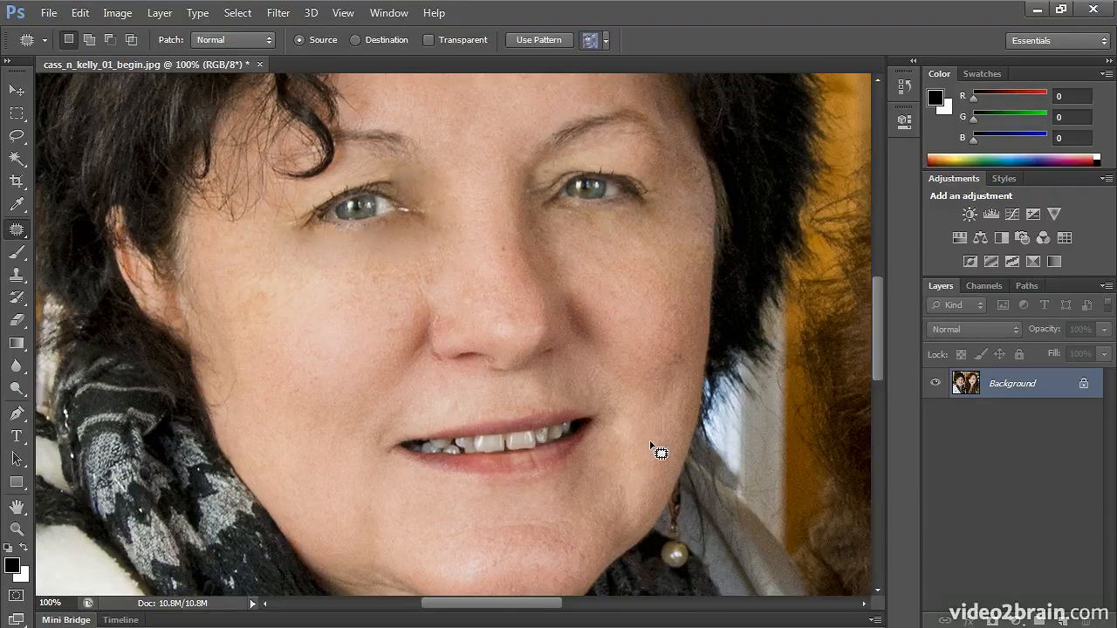
{"action": "key", "text": "ctrl+d"}
{"action": "left_click_drag", "start_coordinate": [689, 380], "coordinate": [647, 432]}
{"action": "left_click_drag", "start_coordinate": [575, 504], "coordinate": [611, 463]}
{"action": "key", "text": "ctrl+d"}
{"action": "left_click_drag", "start_coordinate": [646, 430], "coordinate": [598, 411]}
{"action": "key", "text": "ctrl+d"}
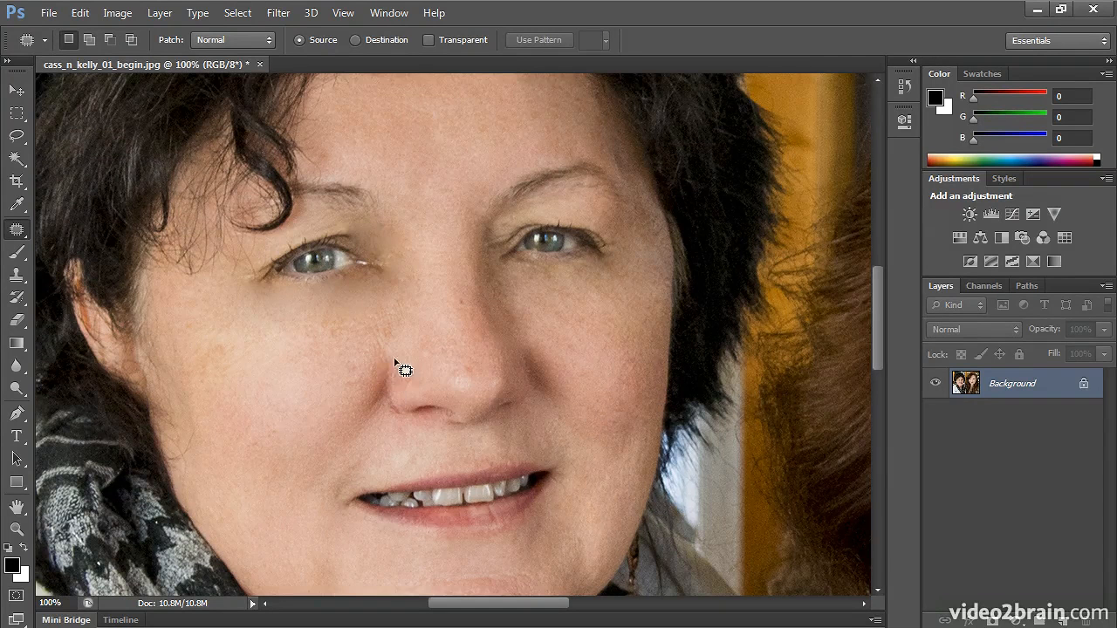
Step: Patch the skin beside the left nostril and the uneven area on the cheek below the left-hand eye
{"action": "left_click_drag", "start_coordinate": [399, 390], "coordinate": [443, 379]}
{"action": "key", "text": "ctrl+d"}
{"action": "key", "text": "ctrl+minus"}
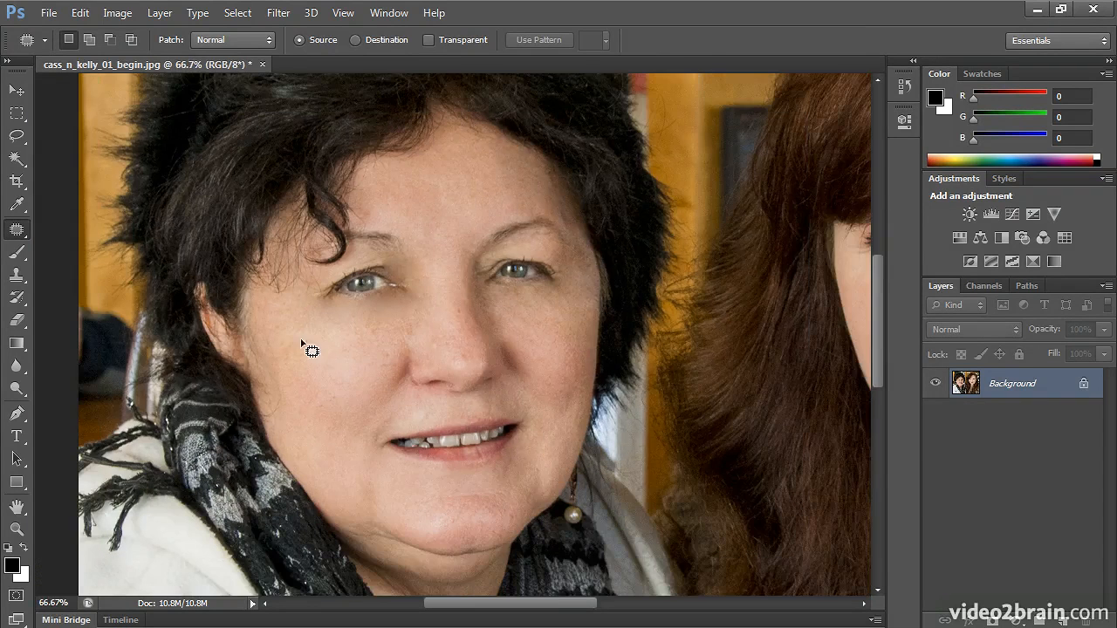
{"action": "mouse_move", "coordinate": [330, 330]}
{"action": "left_mouse_down"}
{"action": "mouse_move", "coordinate": [265, 346]}
{"action": "mouse_move", "coordinate": [330, 333]}
{"action": "left_mouse_up"}
{"action": "mouse_move", "coordinate": [318, 349]}
{"action": "left_mouse_down"}
{"action": "mouse_move", "coordinate": [388, 348]}
{"action": "mouse_move", "coordinate": [428, 314]}
{"action": "mouse_move", "coordinate": [402, 318]}
{"action": "left_mouse_up"}
{"action": "key", "text": "ctrl+d"}
Step: Patch the small uneven area between the eyebrows with skin from the forehead
{"action": "left_click_drag", "start_coordinate": [415, 324], "coordinate": [379, 334]}
{"action": "mouse_move", "coordinate": [420, 225]}
{"action": "left_mouse_down"}
{"action": "mouse_move", "coordinate": [429, 253]}
{"action": "mouse_move", "coordinate": [468, 219]}
{"action": "left_mouse_up"}
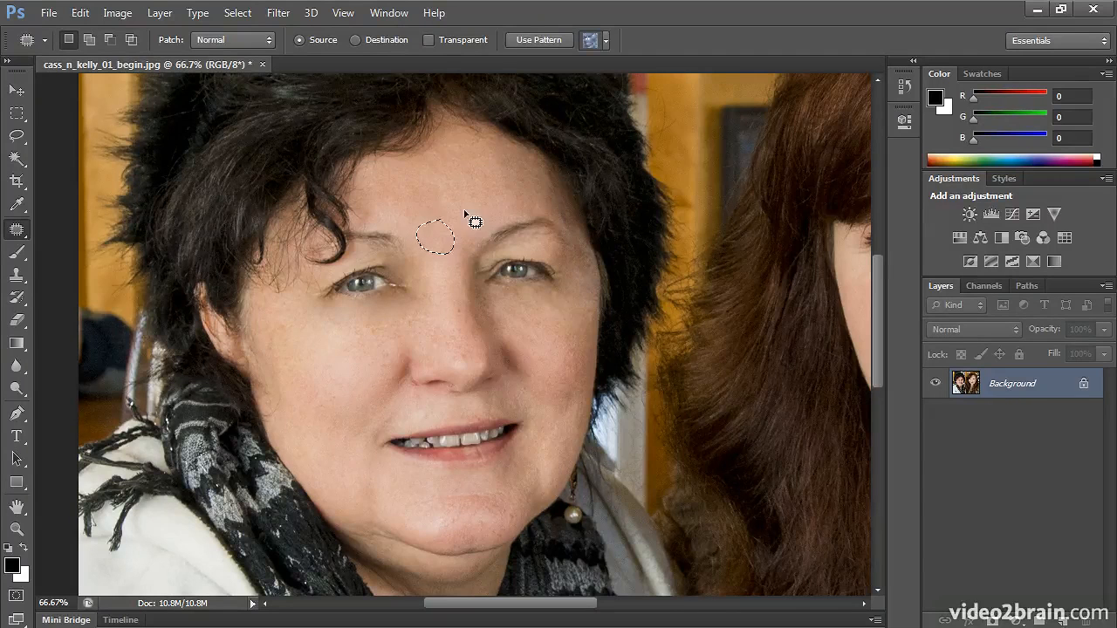
{"action": "key", "text": "ctrl+d"}
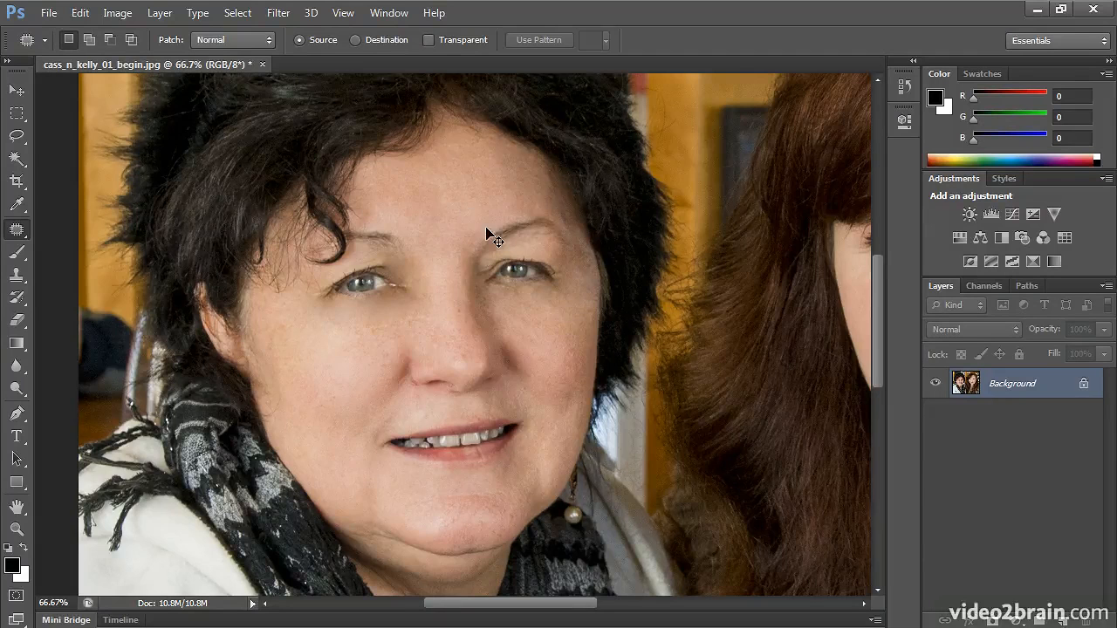
Step: Patch the shadowed skin between the nose bridge and the right-hand eye with clear forehead skin
{"action": "key", "text": "ctrl+plus"}
{"action": "key", "text": "ctrl+plus"}
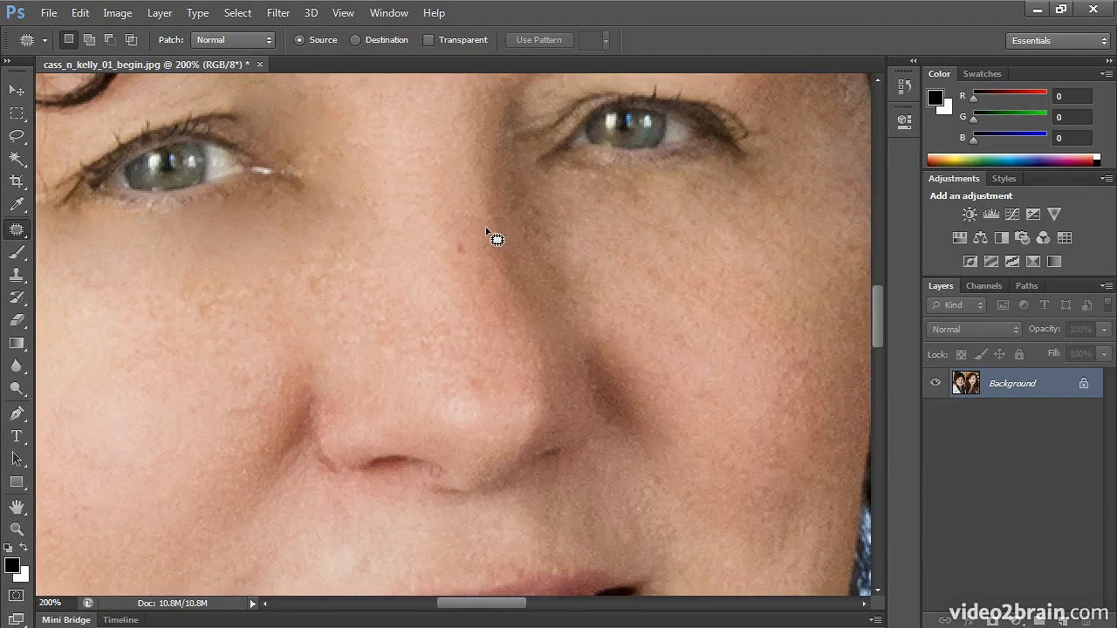
{"action": "left_click_drag", "start_coordinate": [483, 265], "coordinate": [426, 437]}
{"action": "mouse_move", "coordinate": [463, 267]}
{"action": "left_mouse_down"}
{"action": "mouse_move", "coordinate": [439, 315]}
{"action": "mouse_move", "coordinate": [511, 302]}
{"action": "mouse_move", "coordinate": [533, 269]}
{"action": "mouse_move", "coordinate": [529, 246]}
{"action": "mouse_move", "coordinate": [390, 170]}
{"action": "left_mouse_up"}
{"action": "key", "text": "ctrl+d"}
Step: Patch the folds on the inner upper lid of the right-hand eye with forehead skin
{"action": "mouse_move", "coordinate": [523, 246]}
{"action": "left_mouse_down"}
{"action": "mouse_move", "coordinate": [492, 285]}
{"action": "mouse_move", "coordinate": [558, 258]}
{"action": "left_mouse_up"}
{"action": "mouse_move", "coordinate": [538, 260]}
{"action": "left_mouse_down"}
{"action": "mouse_move", "coordinate": [432, 219]}
{"action": "mouse_move", "coordinate": [371, 179]}
{"action": "left_mouse_up"}
{"action": "key", "text": "ctrl+d"}
{"action": "mouse_move", "coordinate": [464, 288]}
{"action": "left_mouse_down"}
{"action": "mouse_move", "coordinate": [455, 320]}
{"action": "mouse_move", "coordinate": [507, 298]}
{"action": "mouse_move", "coordinate": [490, 289]}
{"action": "left_mouse_up"}
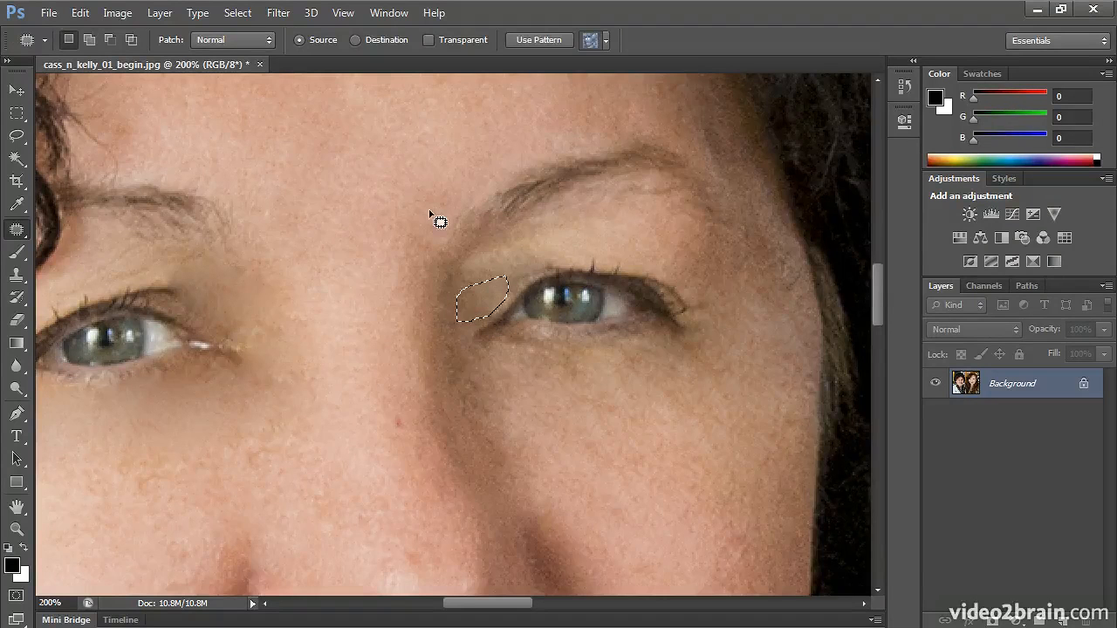
{"action": "key", "text": "ctrl+d"}
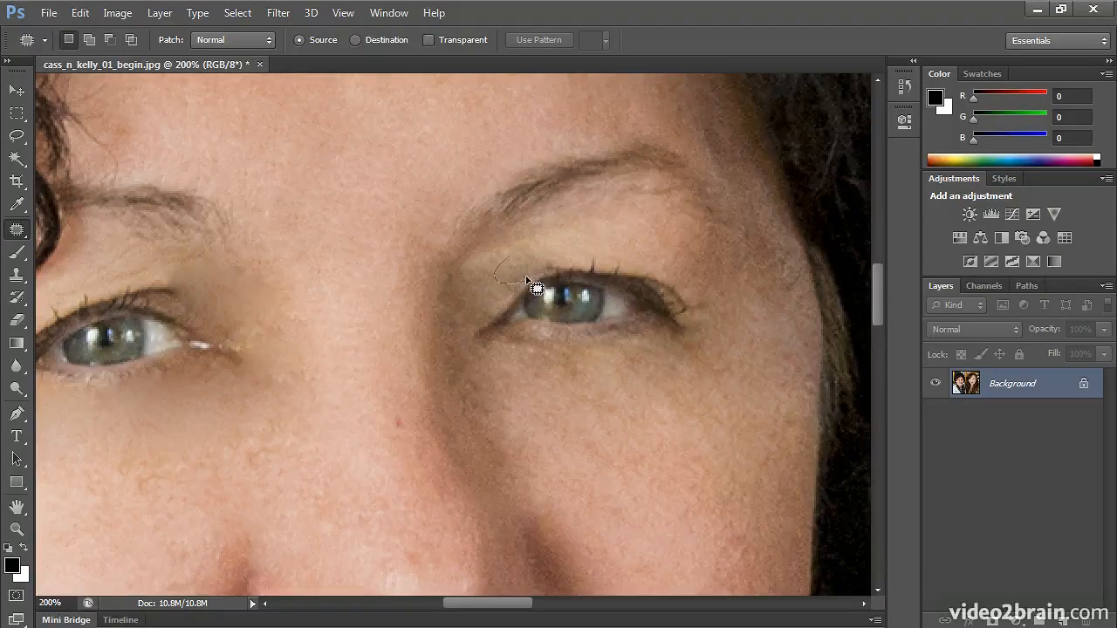
{"action": "mouse_move", "coordinate": [562, 251]}
{"action": "left_mouse_down"}
{"action": "mouse_move", "coordinate": [410, 166]}
{"action": "mouse_move", "coordinate": [422, 154]}
{"action": "left_mouse_up"}
{"action": "key", "text": "ctrl+d"}
Step: Patch the remaining lines around the right corner of the mouth with smooth facial skin
{"action": "left_click_drag", "start_coordinate": [588, 331], "coordinate": [588, 210]}
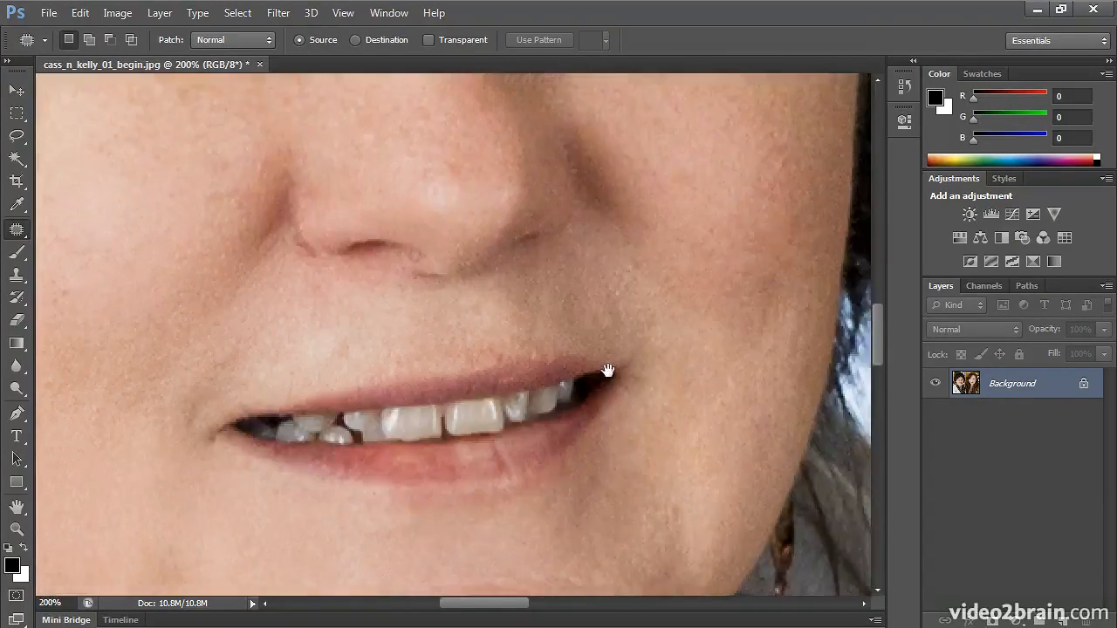
{"action": "left_click_drag", "start_coordinate": [610, 374], "coordinate": [668, 292]}
{"action": "mouse_move", "coordinate": [593, 392]}
{"action": "left_mouse_down"}
{"action": "mouse_move", "coordinate": [530, 403]}
{"action": "mouse_move", "coordinate": [436, 341]}
{"action": "left_mouse_up"}
{"action": "key", "text": "ctrl+d"}
{"action": "mouse_move", "coordinate": [708, 352]}
{"action": "left_mouse_down"}
{"action": "mouse_move", "coordinate": [710, 424]}
{"action": "mouse_move", "coordinate": [748, 381]}
{"action": "mouse_move", "coordinate": [357, 242]}
{"action": "mouse_move", "coordinate": [435, 281]}
{"action": "left_mouse_up"}
{"action": "key", "text": "ctrl+d"}
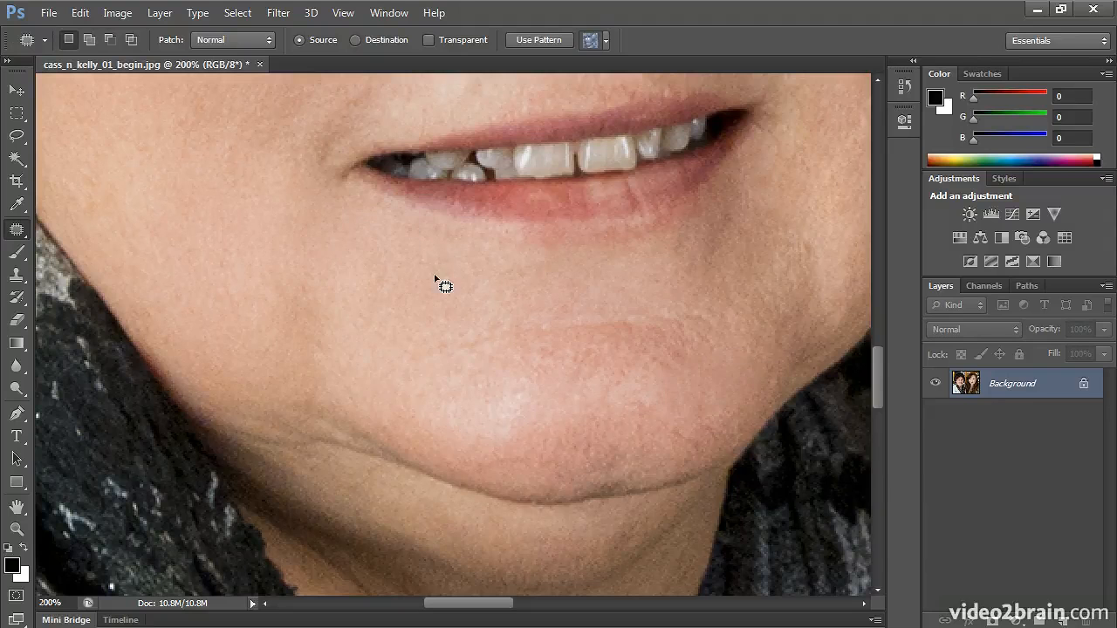
Step: Patch the shiny area on the chin with more even skin from above it
{"action": "mouse_move", "coordinate": [493, 382]}
{"action": "left_mouse_down"}
{"action": "mouse_move", "coordinate": [543, 431]}
{"action": "mouse_move", "coordinate": [494, 384]}
{"action": "left_mouse_up"}
{"action": "mouse_move", "coordinate": [515, 410]}
{"action": "left_mouse_down"}
{"action": "mouse_move", "coordinate": [366, 324]}
{"action": "mouse_move", "coordinate": [371, 262]}
{"action": "left_mouse_up"}
{"action": "key", "text": "ctrl+d"}
{"action": "key", "text": "ctrl+minus"}
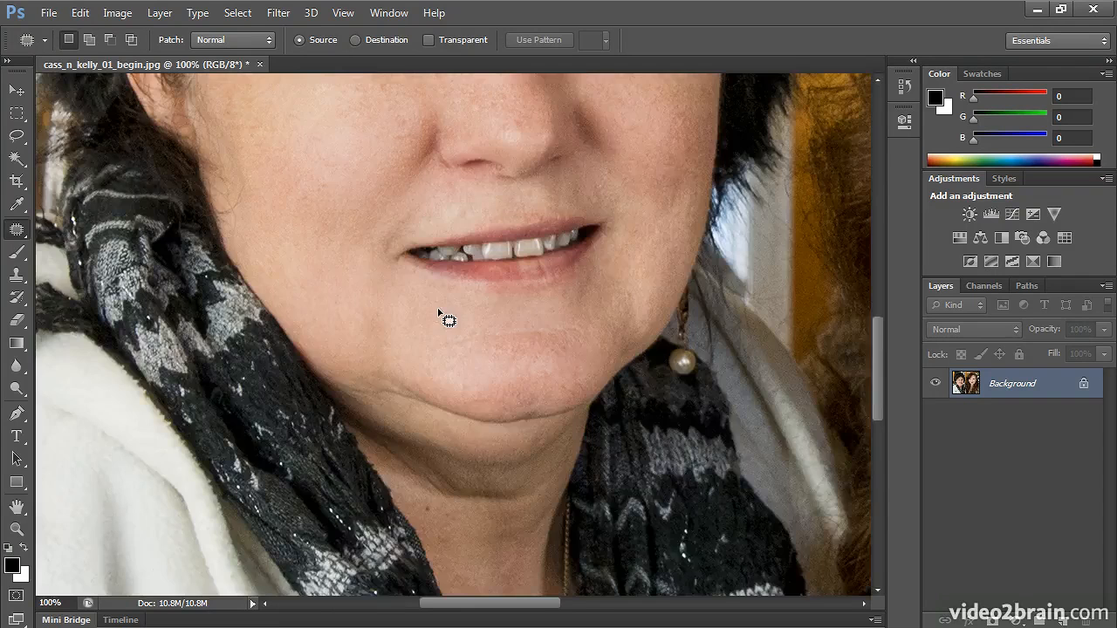
{"action": "left_click_drag", "start_coordinate": [434, 305], "coordinate": [293, 573]}
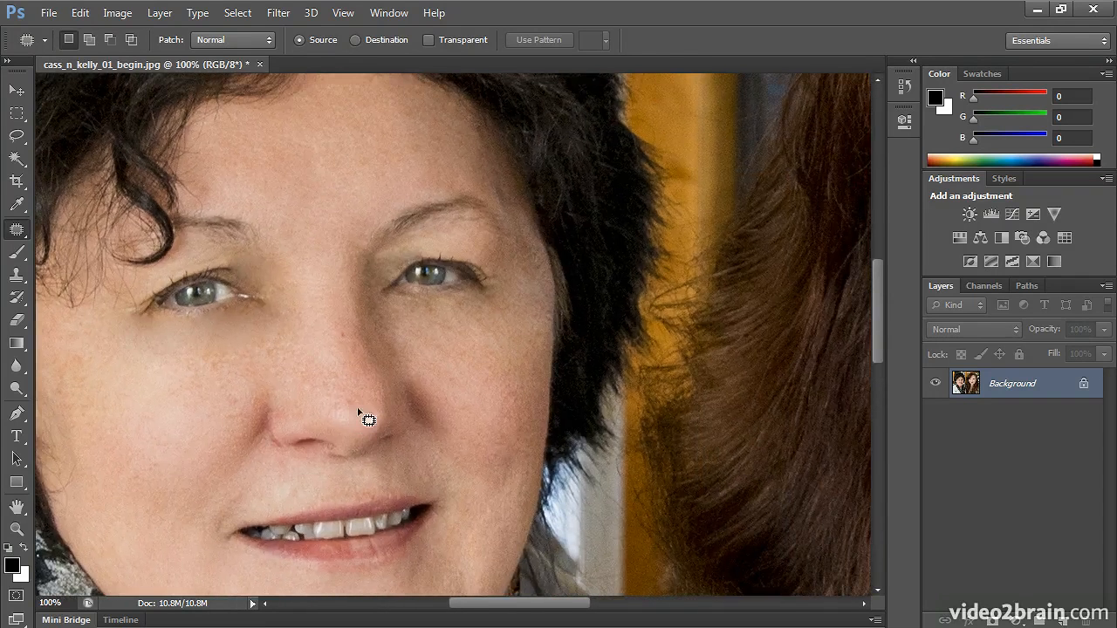
Step: Patch the shiny area near the tip of the nose with skin from the adjacent cheek and clear the selection
{"action": "mouse_move", "coordinate": [341, 395]}
{"action": "left_mouse_down"}
{"action": "mouse_move", "coordinate": [358, 421]}
{"action": "mouse_move", "coordinate": [341, 398]}
{"action": "mouse_move", "coordinate": [468, 421]}
{"action": "left_mouse_up"}
{"action": "key", "text": "ctrl+d"}
{"action": "left_click_drag", "start_coordinate": [401, 418], "coordinate": [506, 316]}
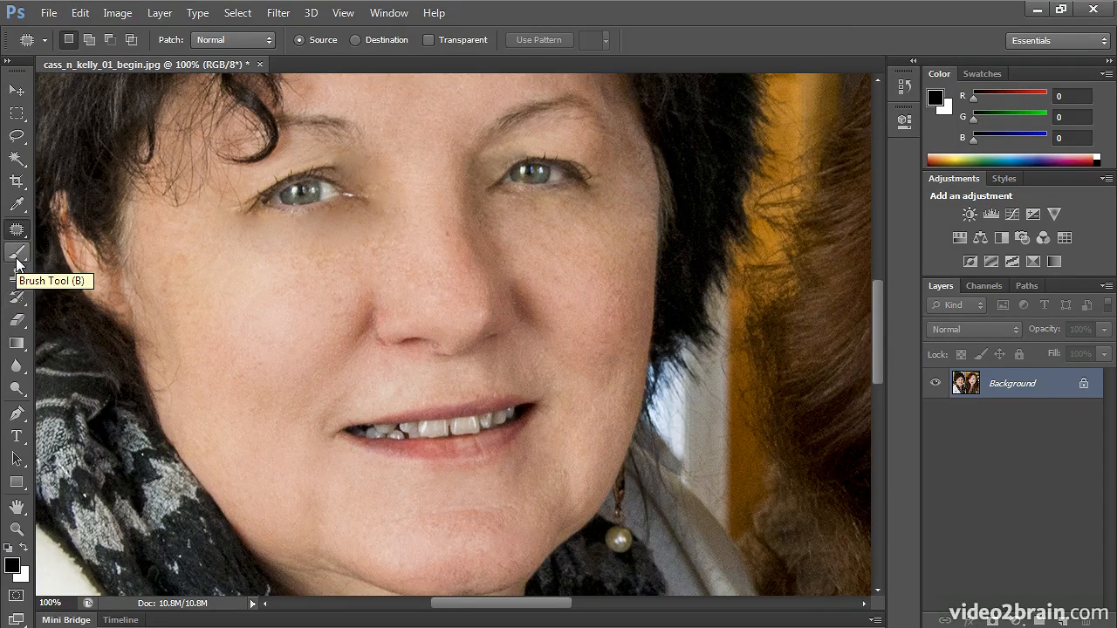
Step: Partially restore the original skin detail around the eyes and nose bridge using the History Brush at 20% opacity, with brush sizes 80 and 40
{"action": "left_click", "coordinate": [19, 300]}
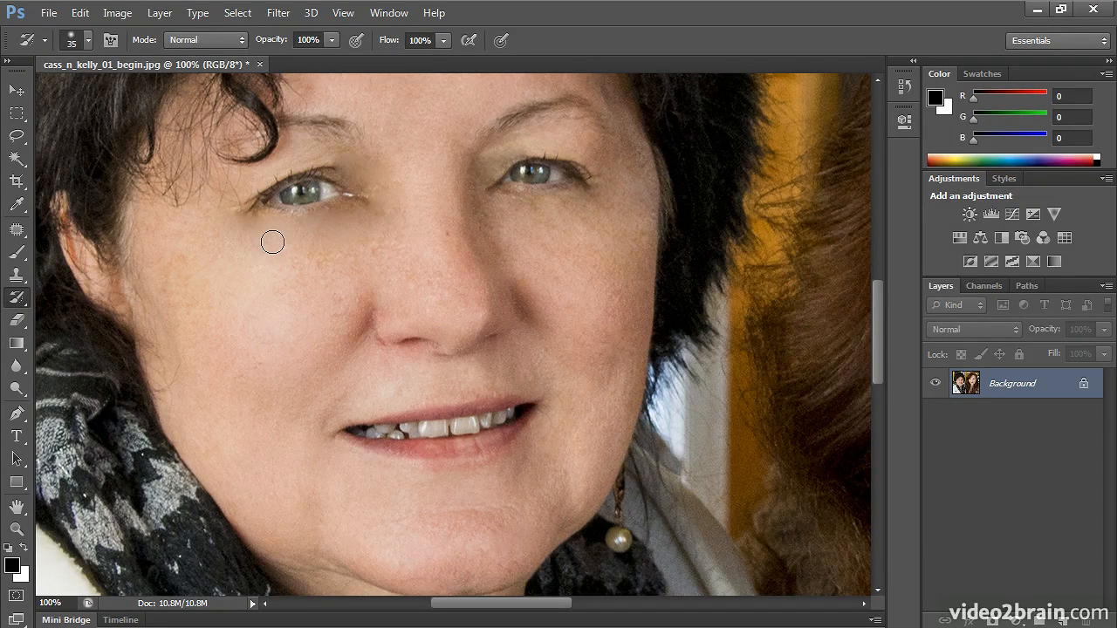
{"action": "key", "text": "bracketright"}
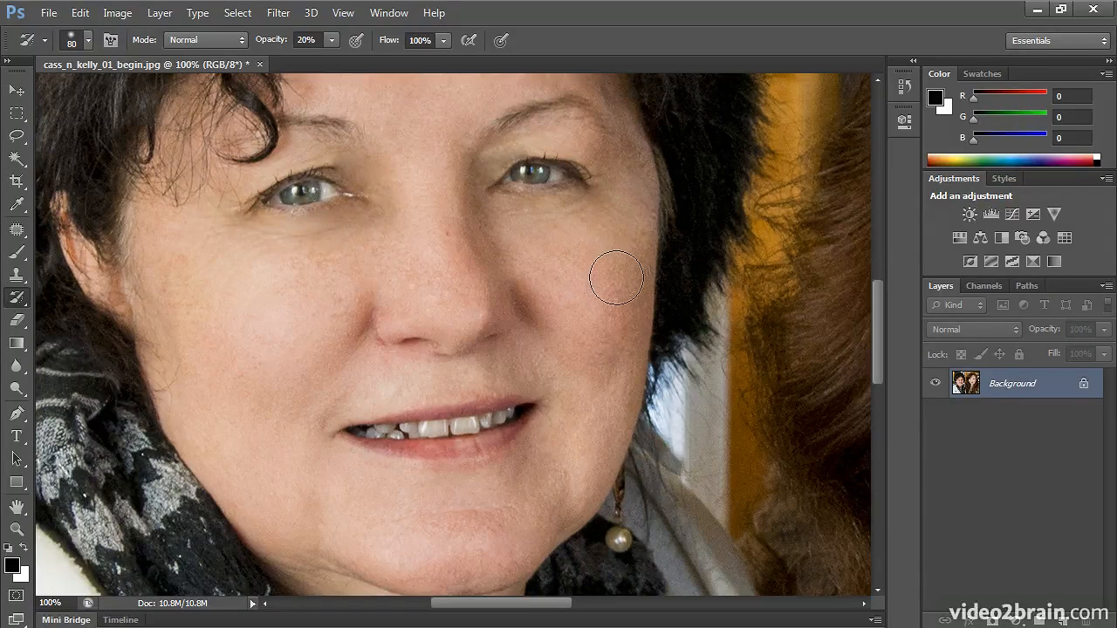
{"action": "key", "text": "bracketleft"}
{"action": "key", "text": "bracketleft"}
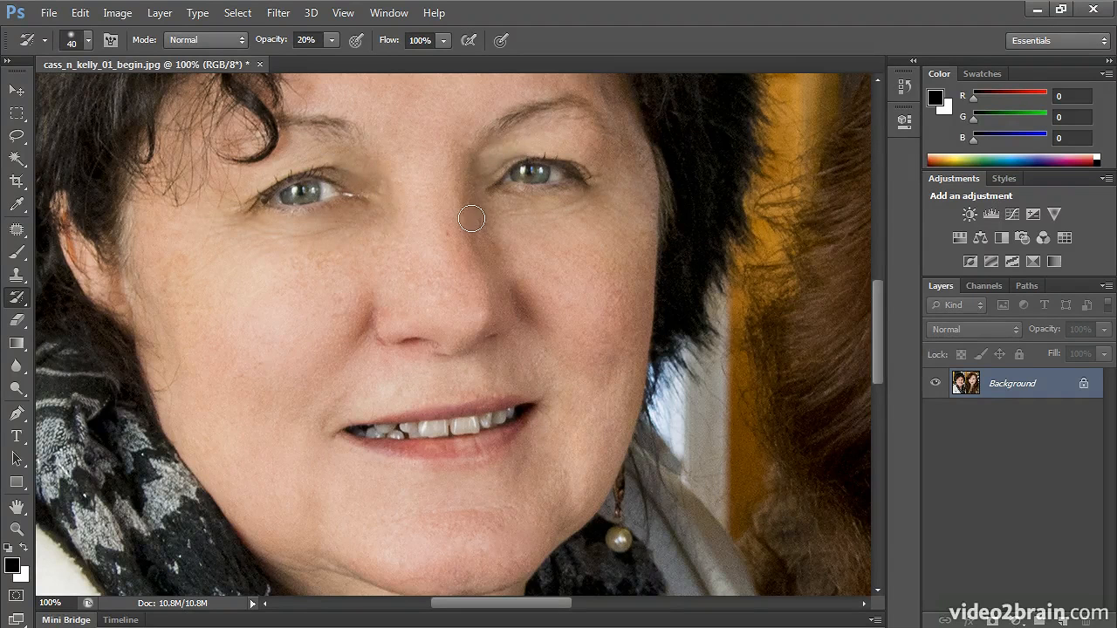
Step: Enlarge the History Brush to 90 and softly blend original skin texture back into the forehead and rest of the face
{"action": "left_click_drag", "start_coordinate": [440, 196], "coordinate": [408, 348]}
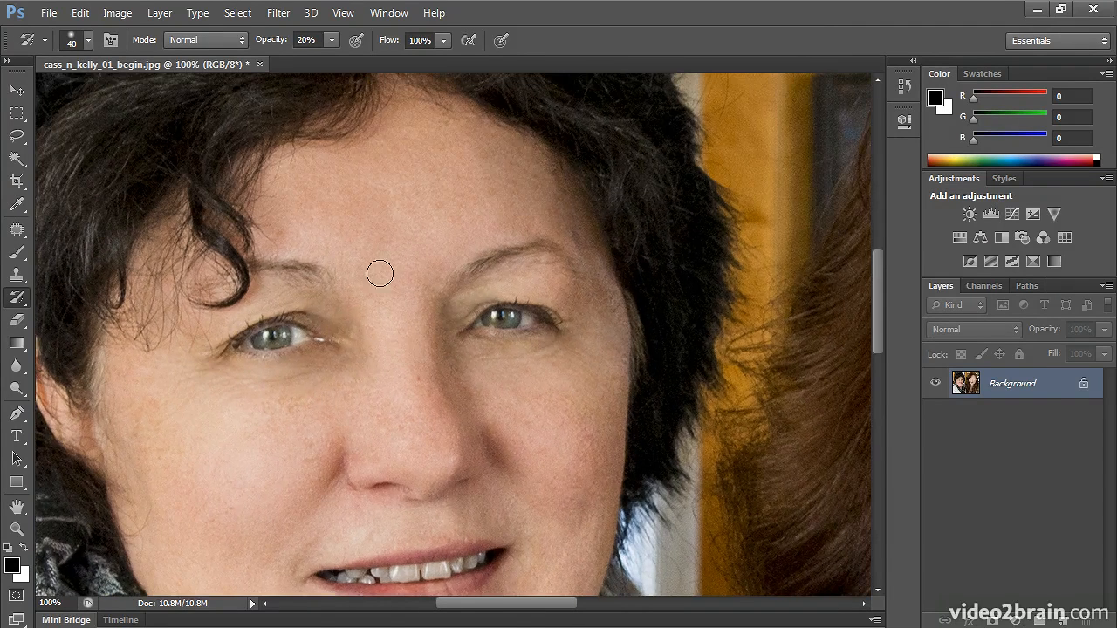
{"action": "key", "text": "bracketright"}
{"action": "key", "text": "bracketright"}
{"action": "key", "text": "bracketright"}
{"action": "key", "text": "bracketright"}
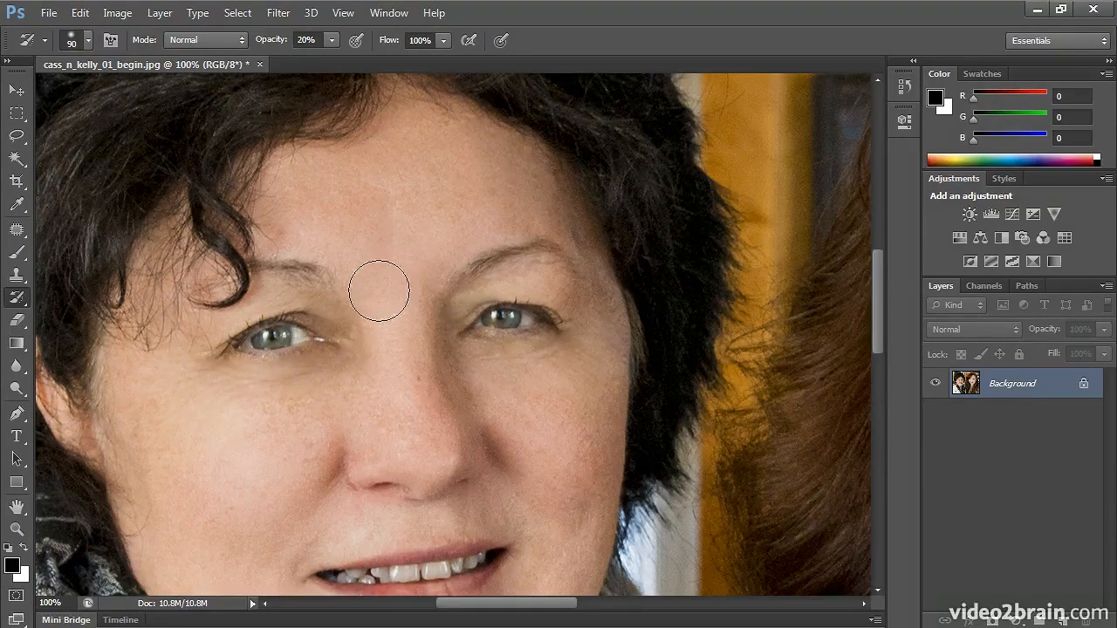
{"action": "left_click_drag", "start_coordinate": [386, 471], "coordinate": [400, 300]}
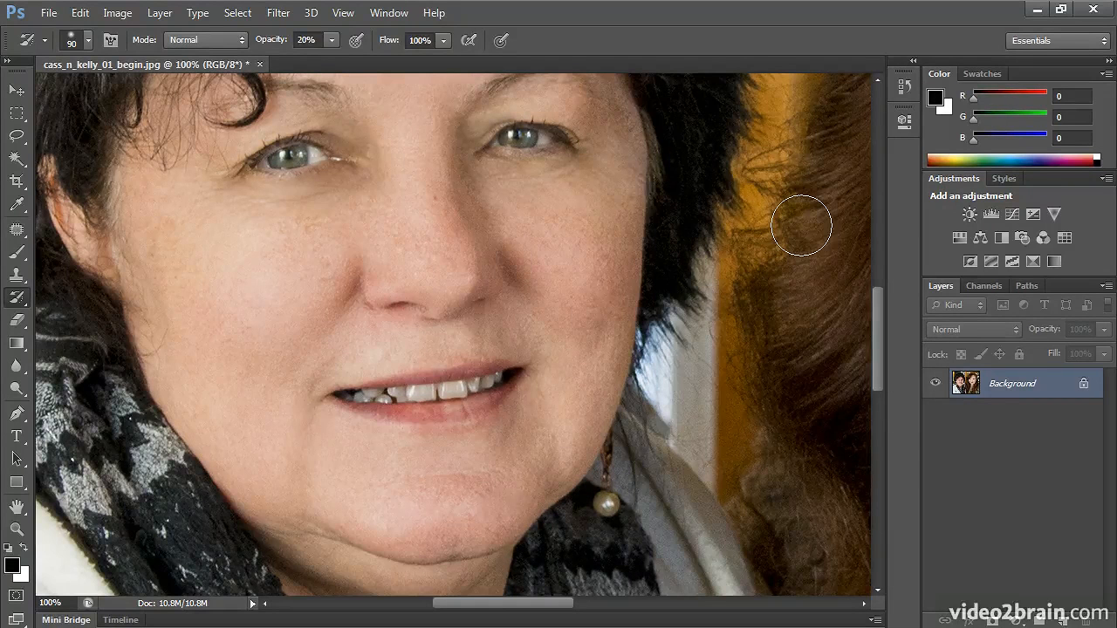
Step: Compare the original opened photo with the latest History Brush state several times, examining the wrinkles around the eyes and mouth
{"action": "left_click", "coordinate": [905, 87]}
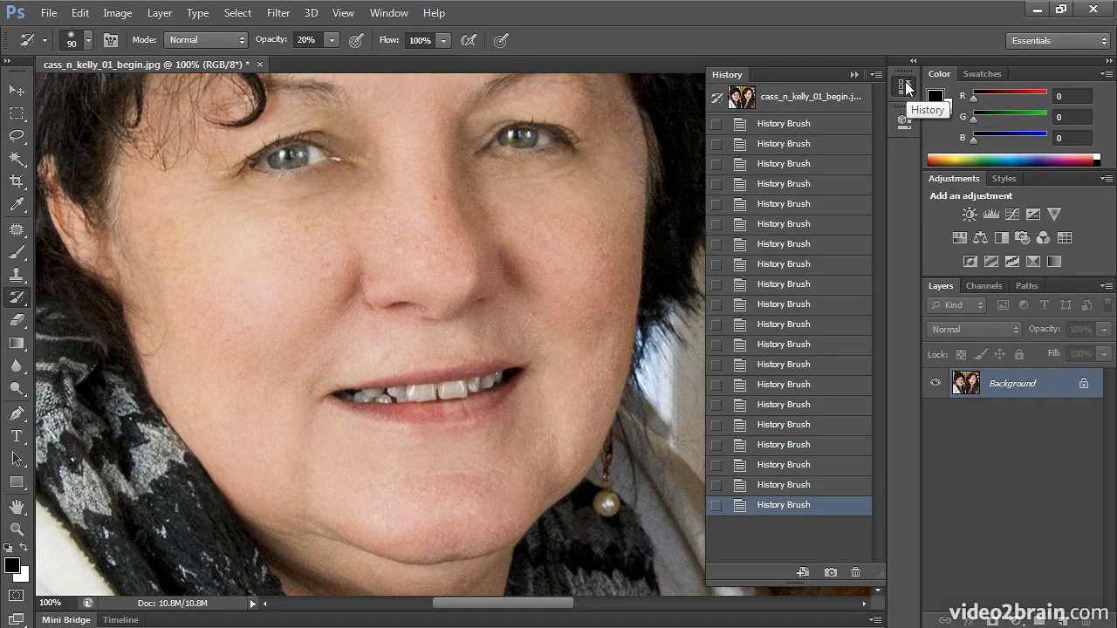
{"action": "left_click", "coordinate": [823, 101]}
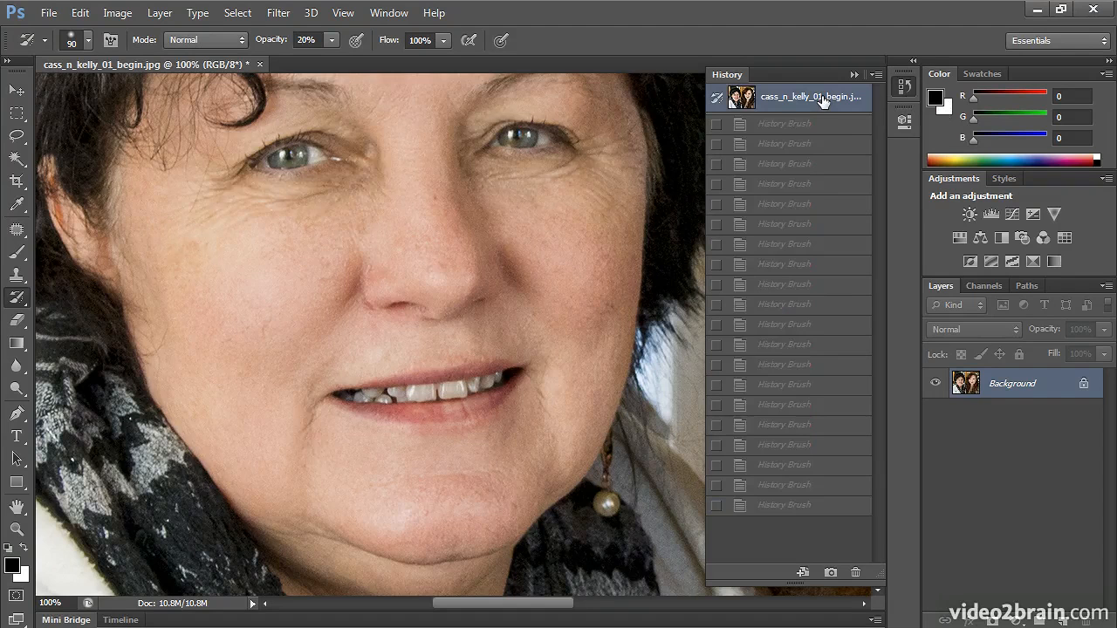
{"action": "left_click", "coordinate": [784, 506]}
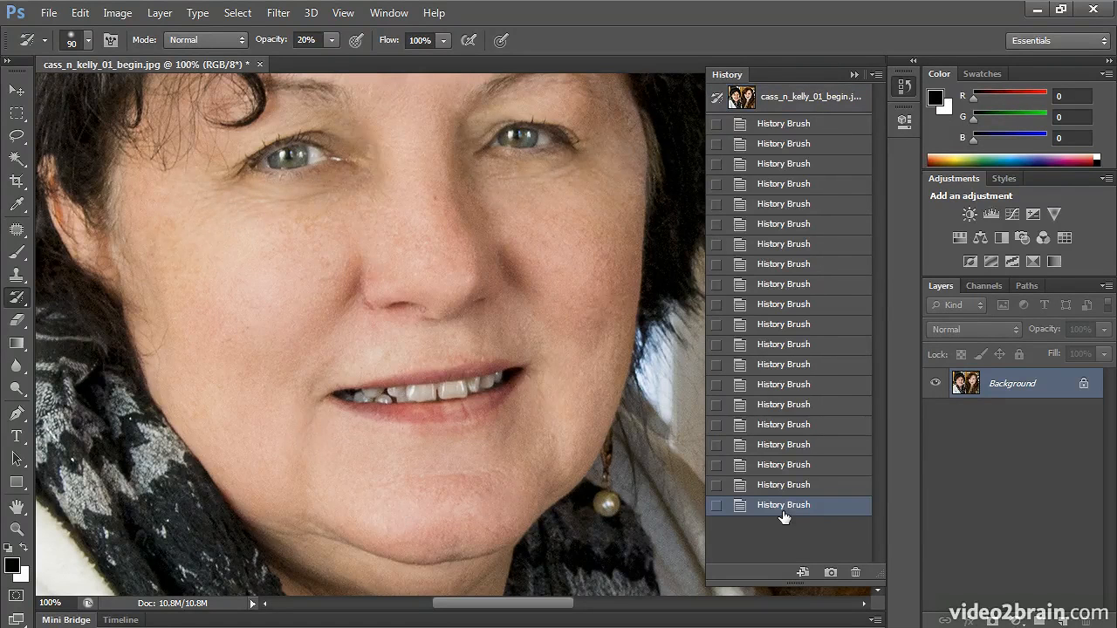
{"action": "left_click", "coordinate": [802, 103]}
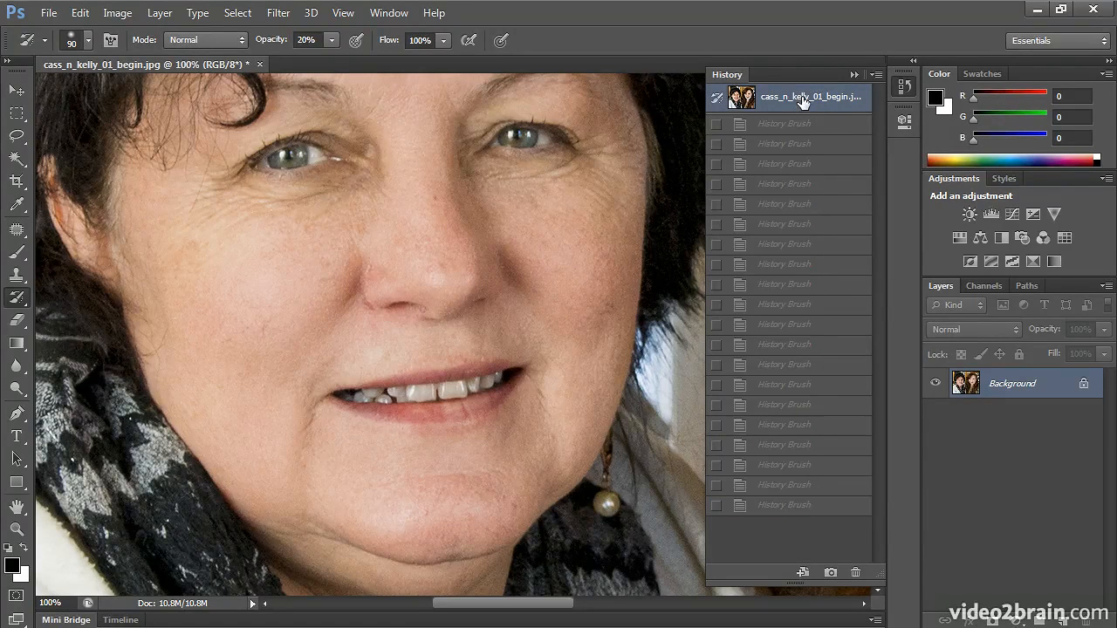
{"action": "left_click", "coordinate": [798, 507]}
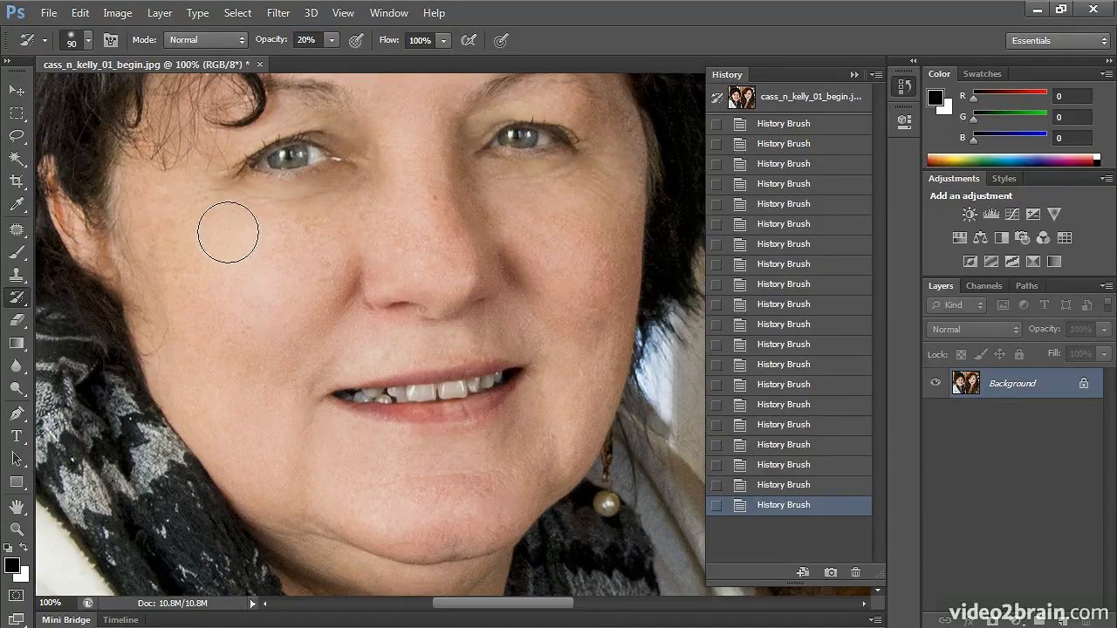
{"action": "left_click", "coordinate": [824, 103]}
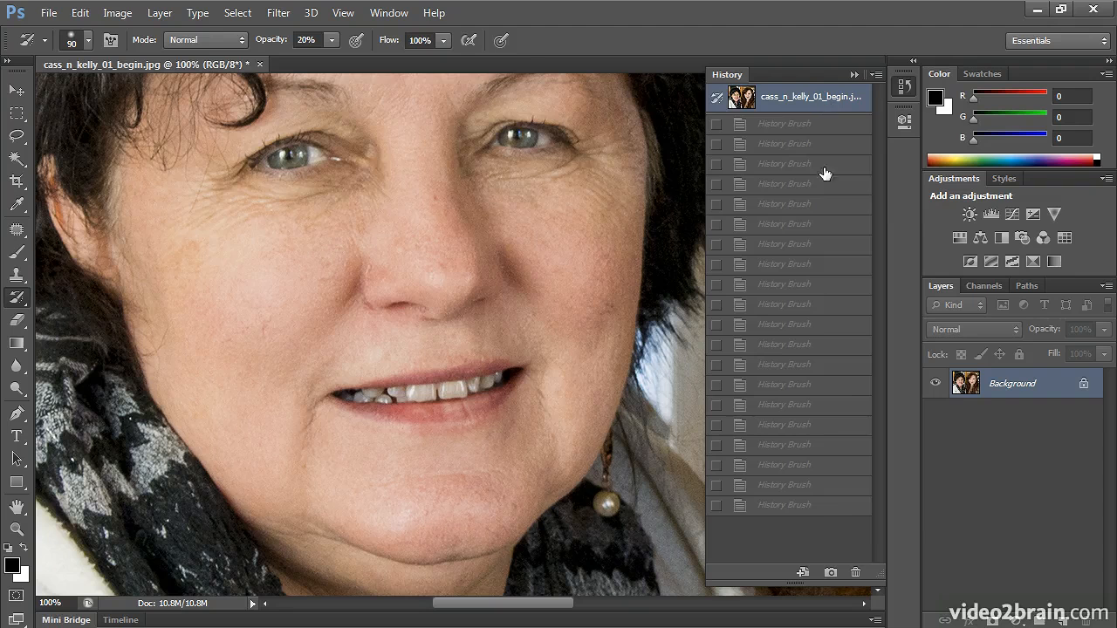
{"action": "left_click", "coordinate": [842, 506]}
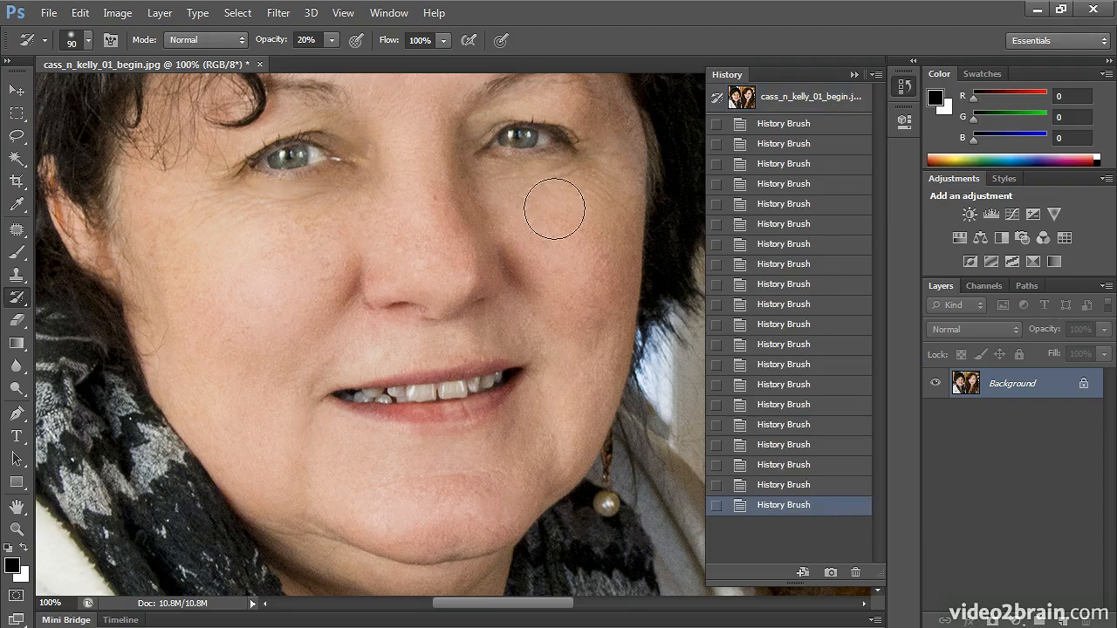
{"action": "left_click", "coordinate": [852, 106]}
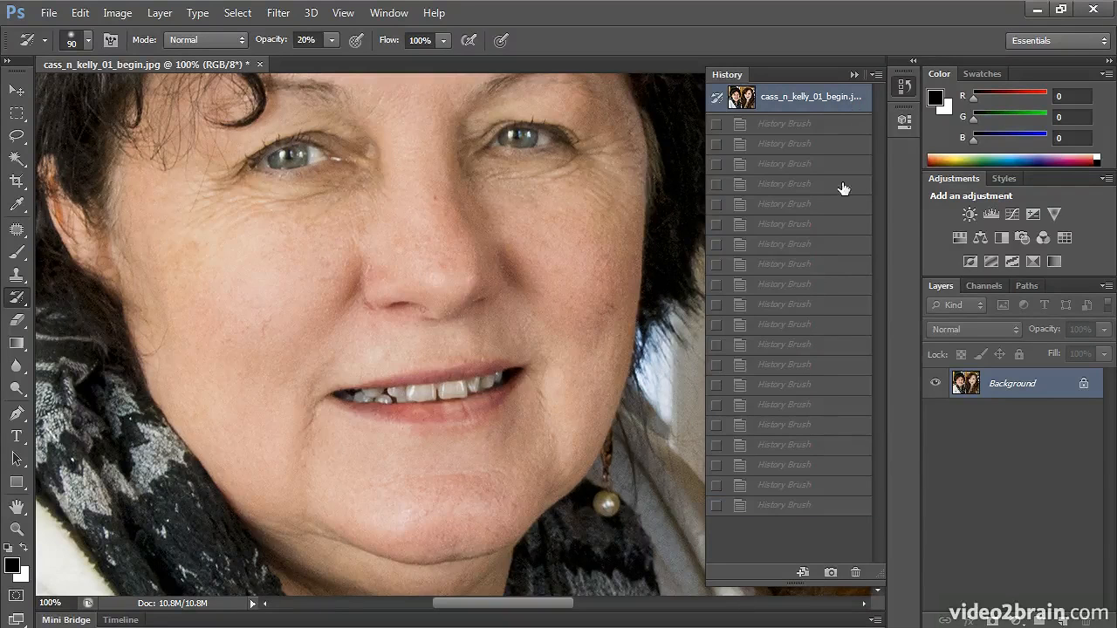
{"action": "left_click", "coordinate": [793, 508]}
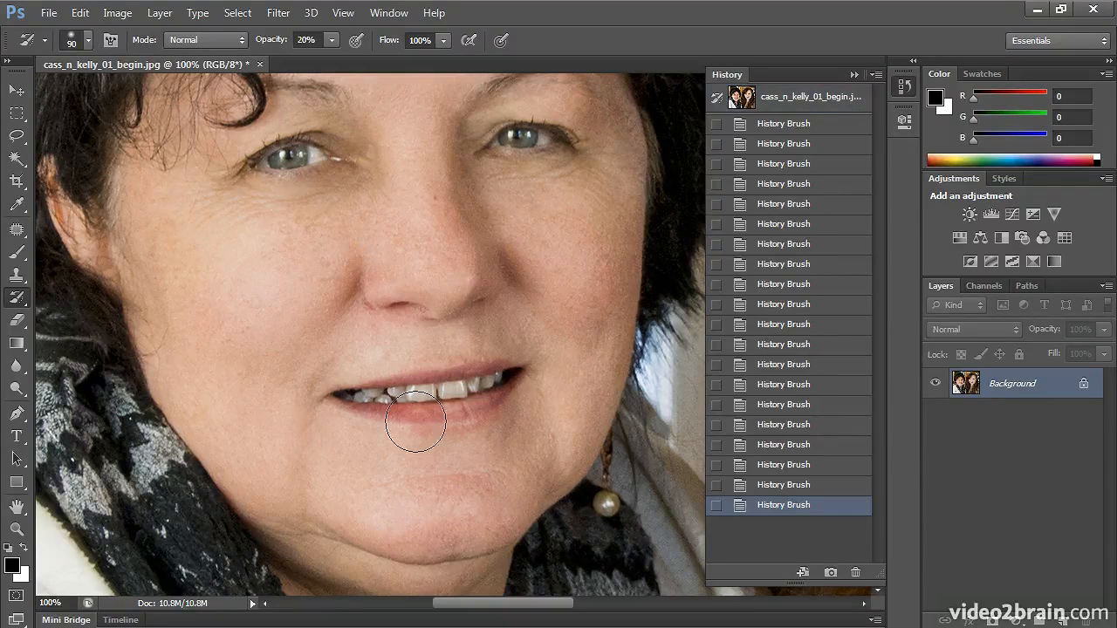
{"action": "left_click", "coordinate": [827, 107]}
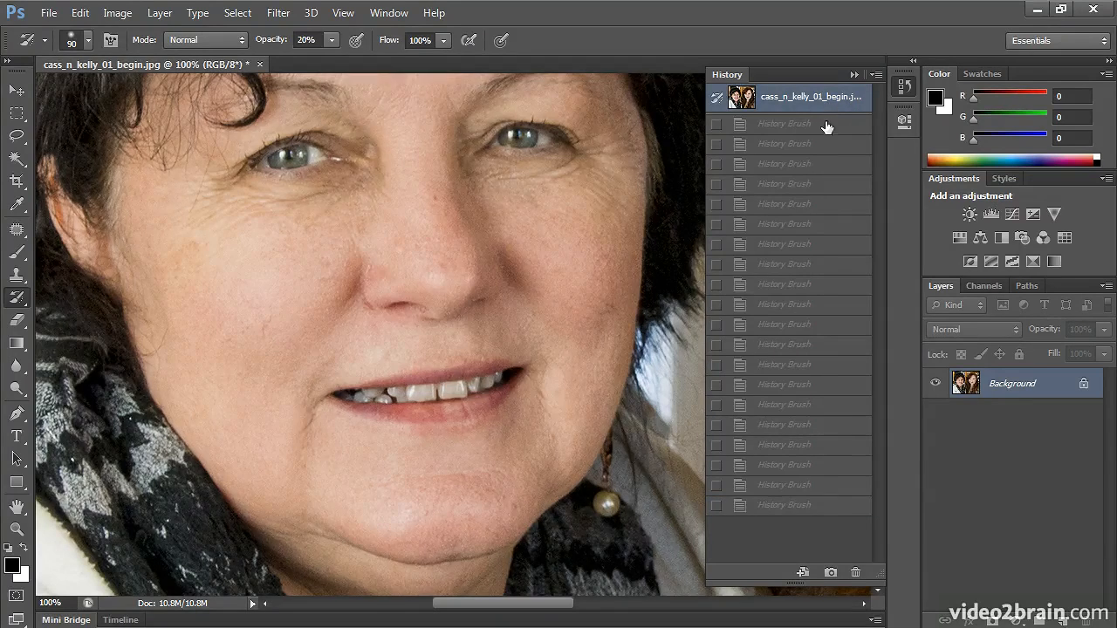
{"action": "left_click", "coordinate": [824, 506]}
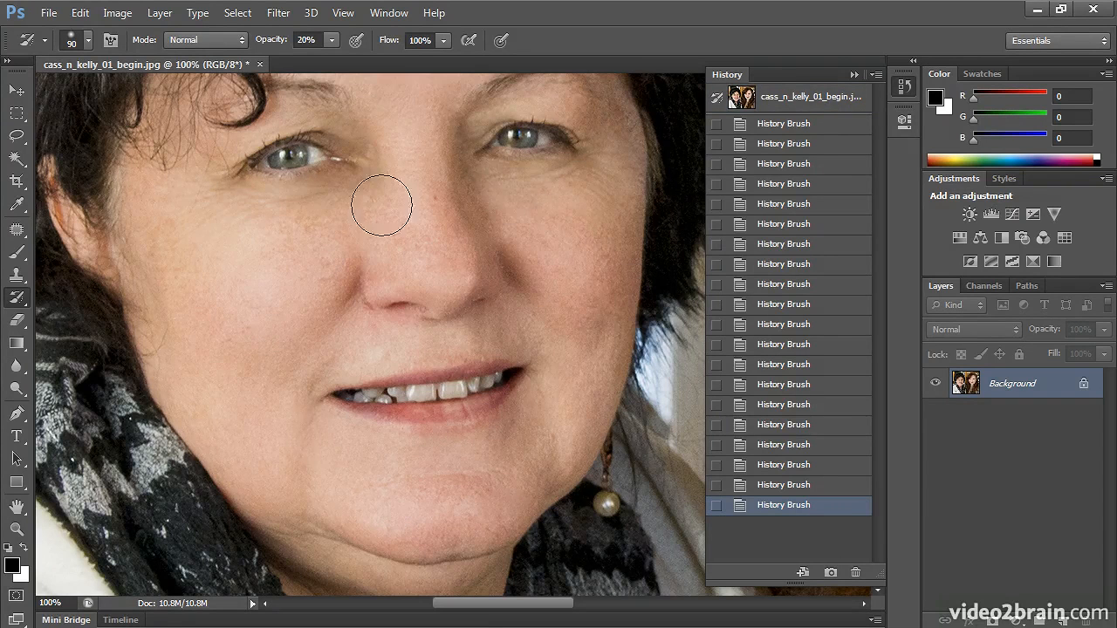
{"action": "left_click", "coordinate": [782, 98]}
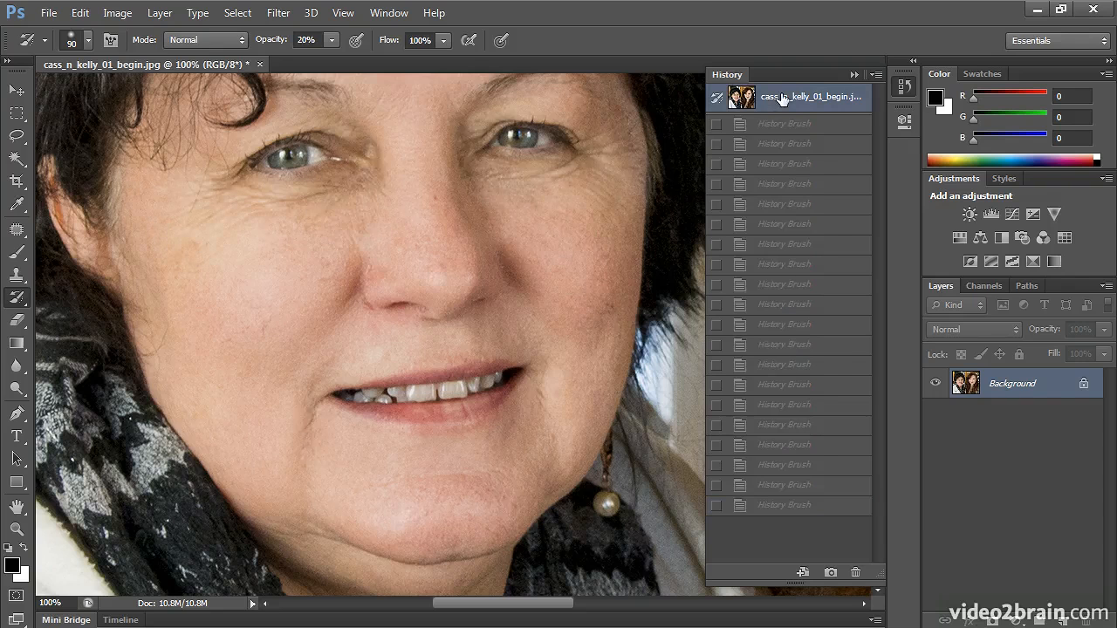
{"action": "left_click", "coordinate": [796, 506]}
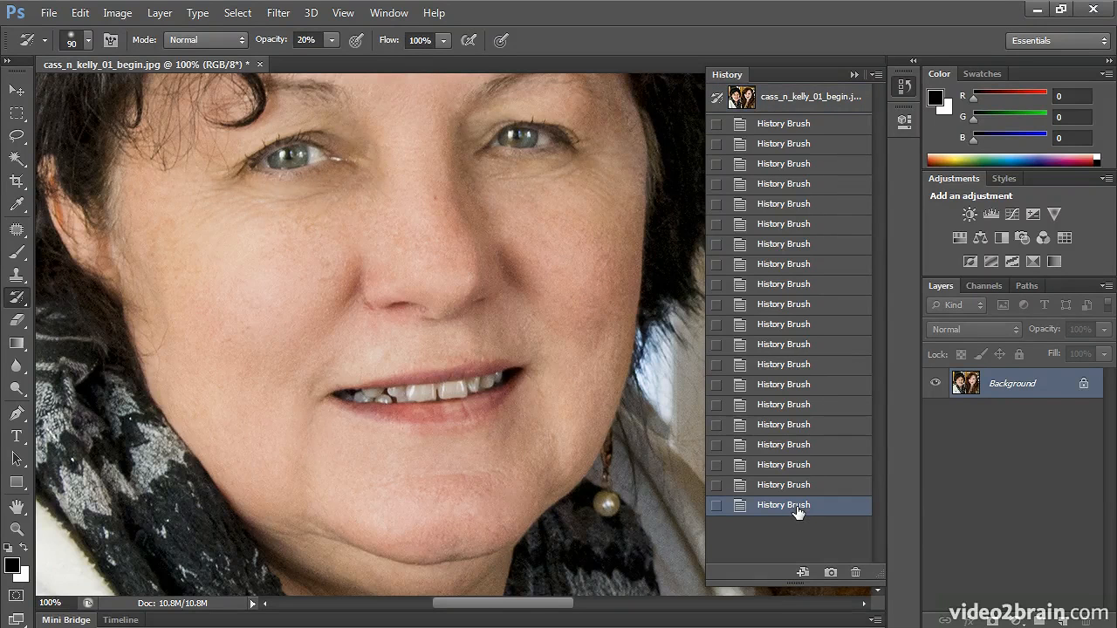
Step: Open the photo in the Liquify filter, magnified to 100% on the dark-haired woman's chin, and set the brush size to 200
{"action": "scroll", "coordinate": [630, 382], "scroll_direction": "up", "scroll_amount": 3}
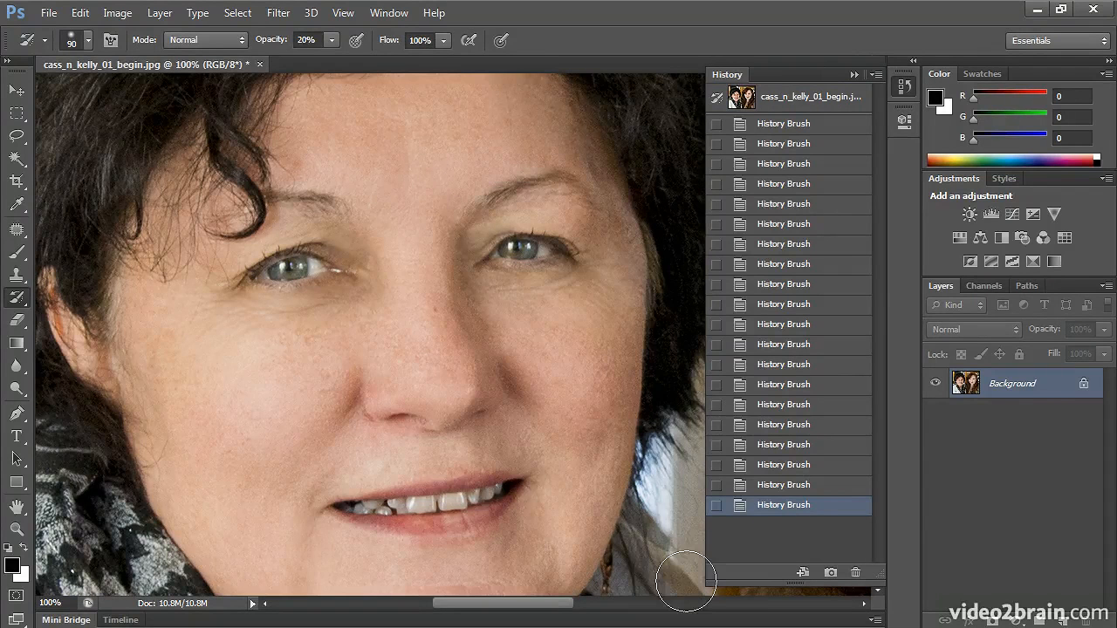
{"action": "scroll", "coordinate": [605, 454], "scroll_direction": "down", "scroll_amount": 4}
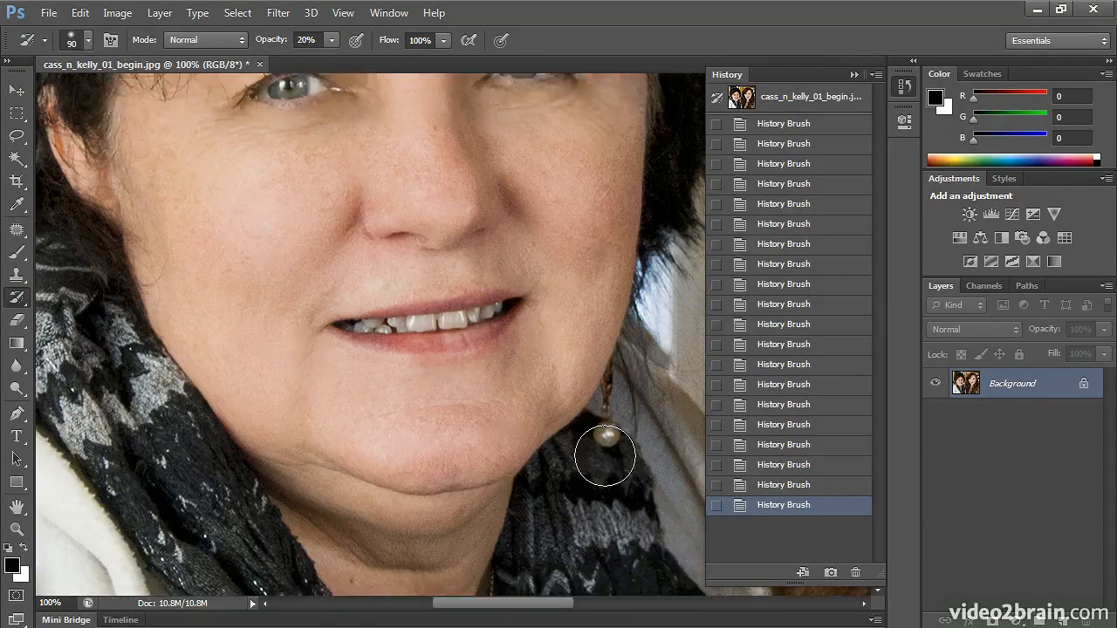
{"action": "scroll", "coordinate": [605, 456], "scroll_direction": "down", "scroll_amount": 3}
{"action": "scroll", "coordinate": [605, 458], "scroll_direction": "up", "scroll_amount": 2}
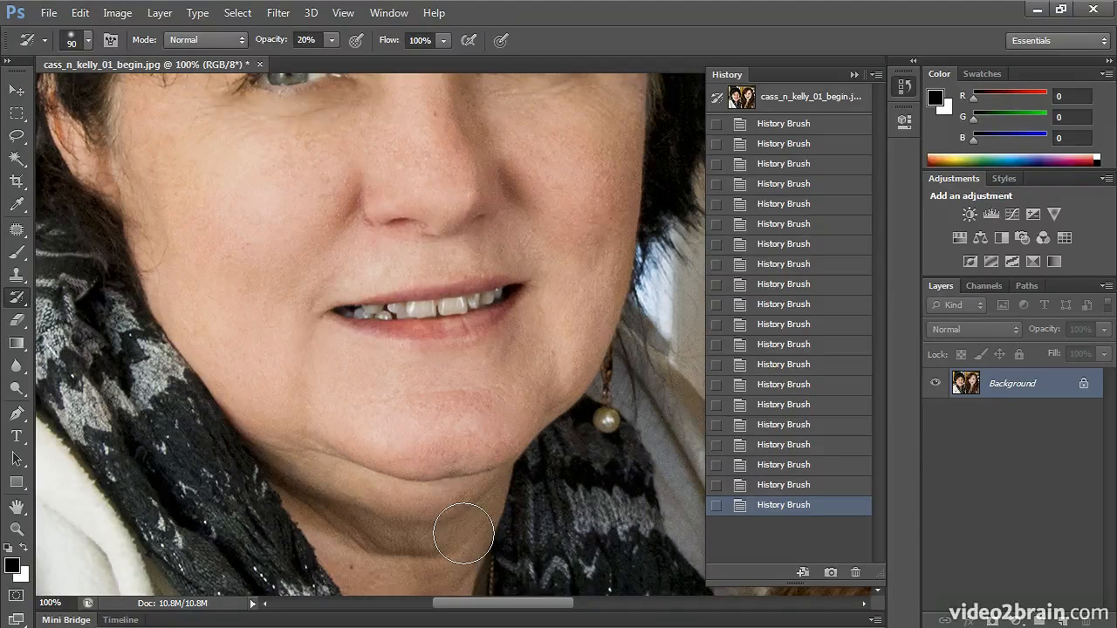
{"action": "left_click", "coordinate": [280, 14]}
{"action": "left_click", "coordinate": [296, 131]}
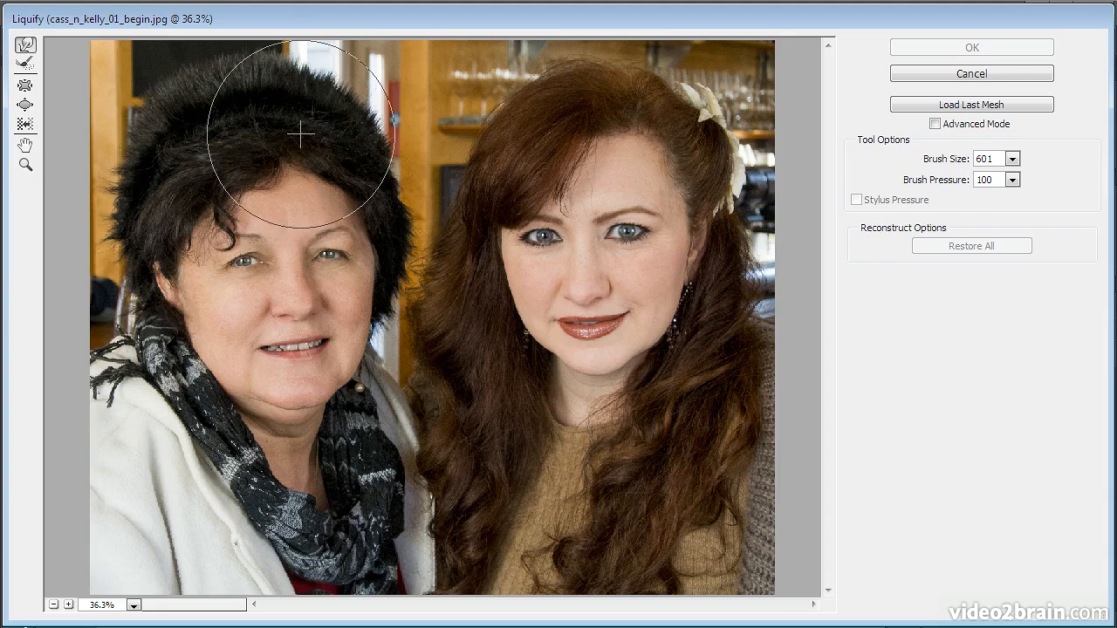
{"action": "key", "text": "ctrl+plus"}
{"action": "key", "text": "ctrl+plus"}
{"action": "key", "text": "ctrl+plus"}
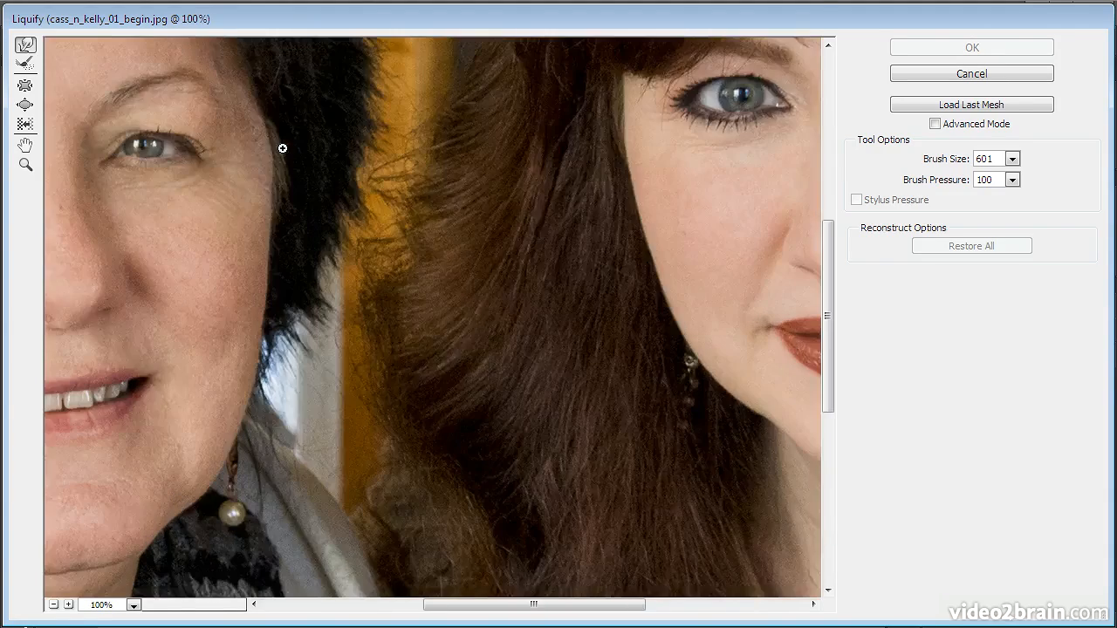
{"action": "left_click_drag", "start_coordinate": [250, 232], "coordinate": [664, 172]}
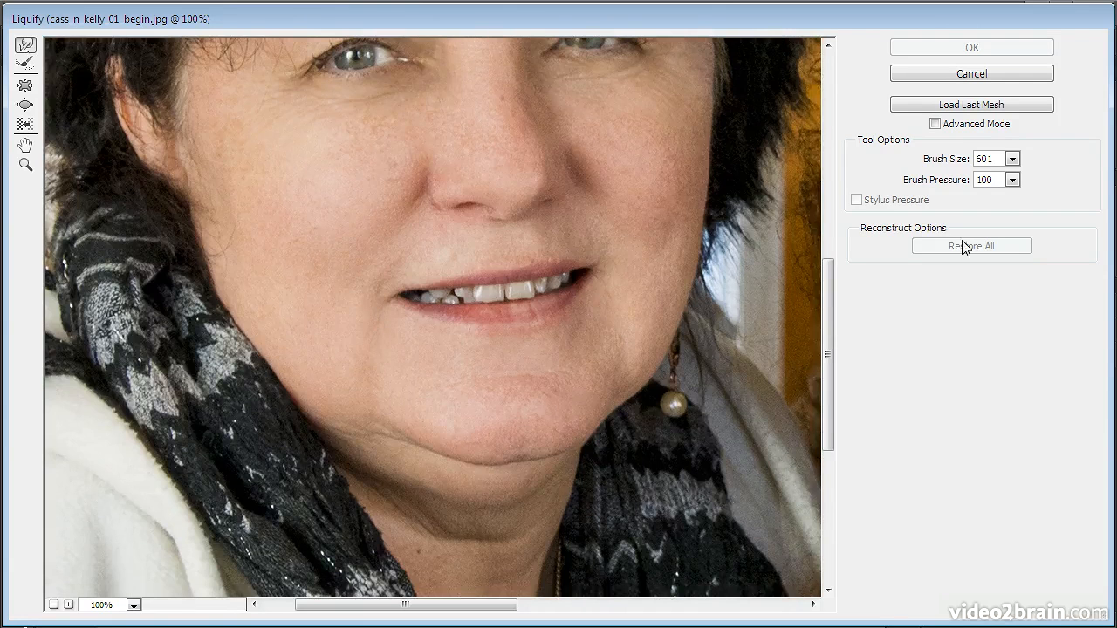
{"action": "left_click", "coordinate": [1012, 160]}
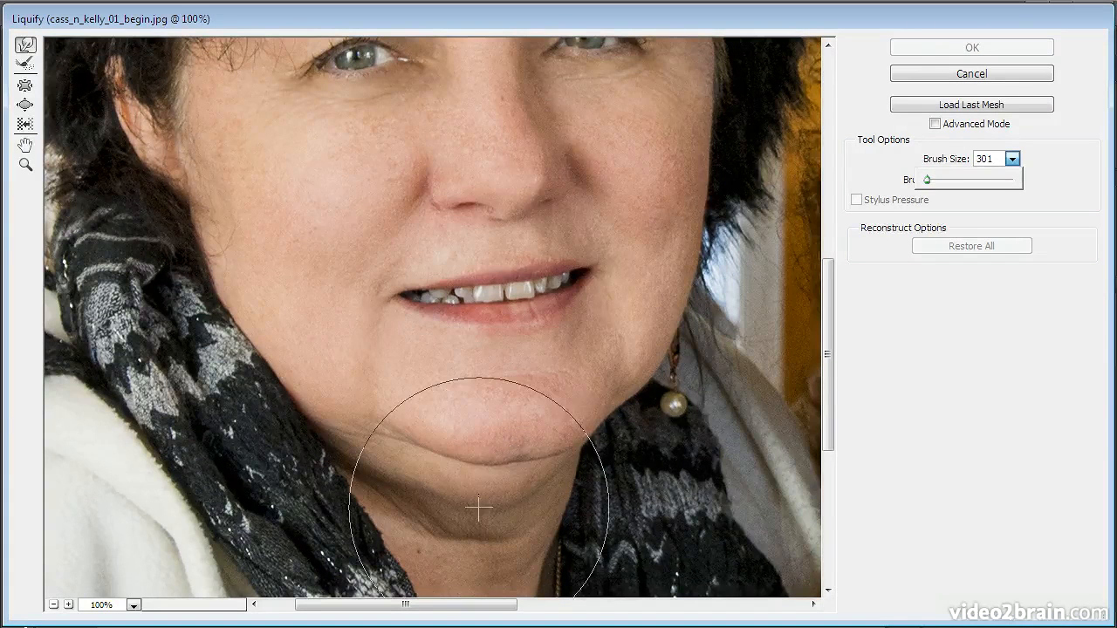
{"action": "left_click", "coordinate": [977, 162]}
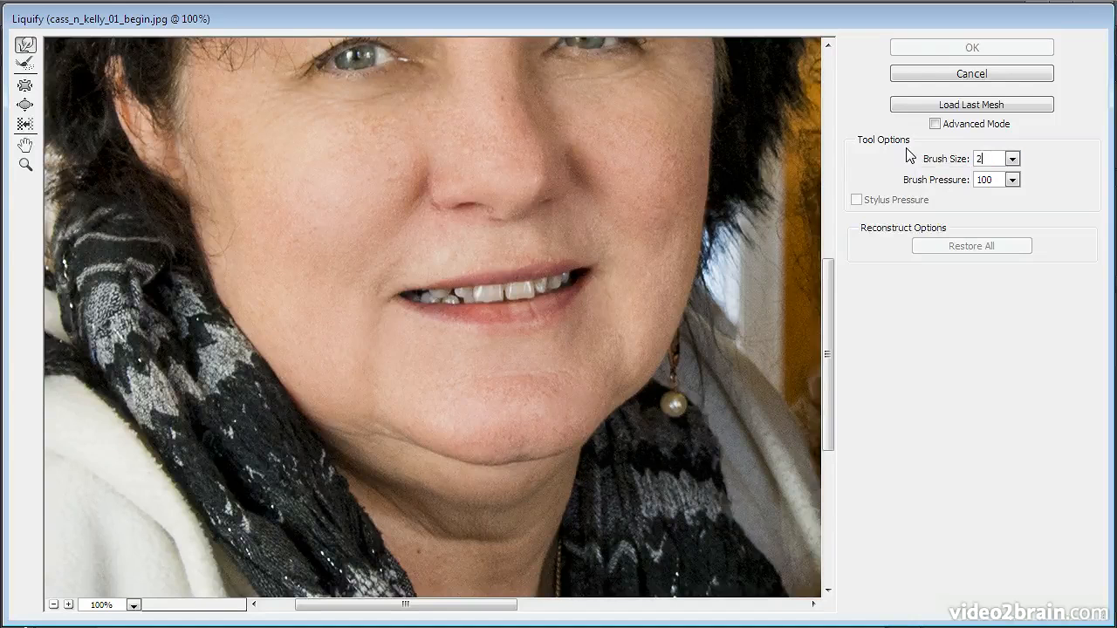
{"action": "key", "text": "Tab"}
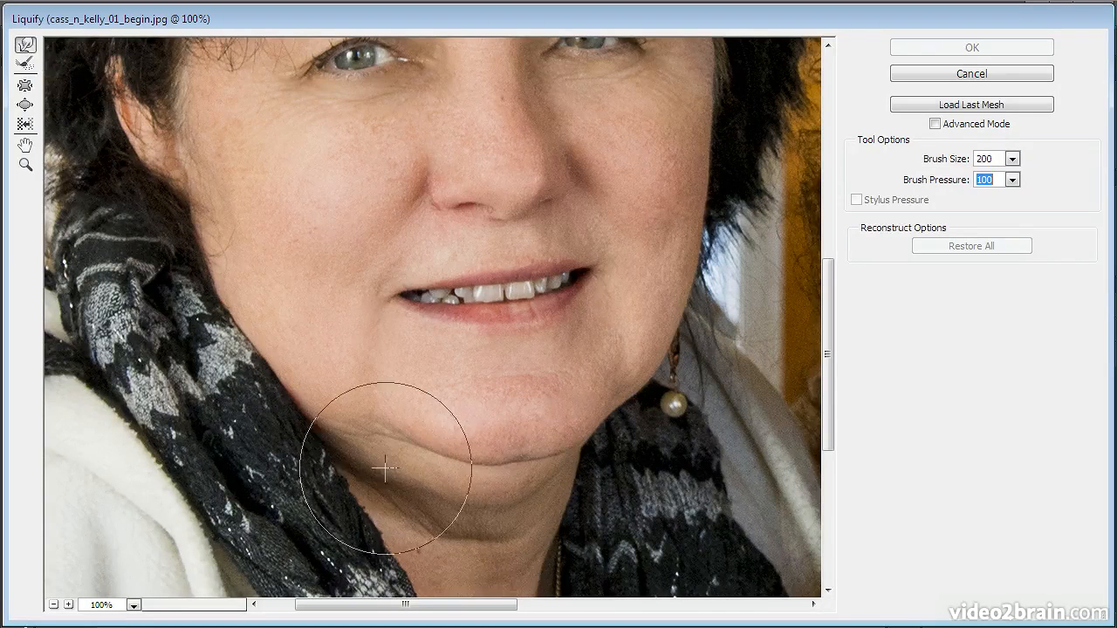
Step: Push the double chin upward and tuck in the jawline beside the scarf with Liquify's Forward Warp tool
{"action": "left_click_drag", "start_coordinate": [429, 526], "coordinate": [429, 504]}
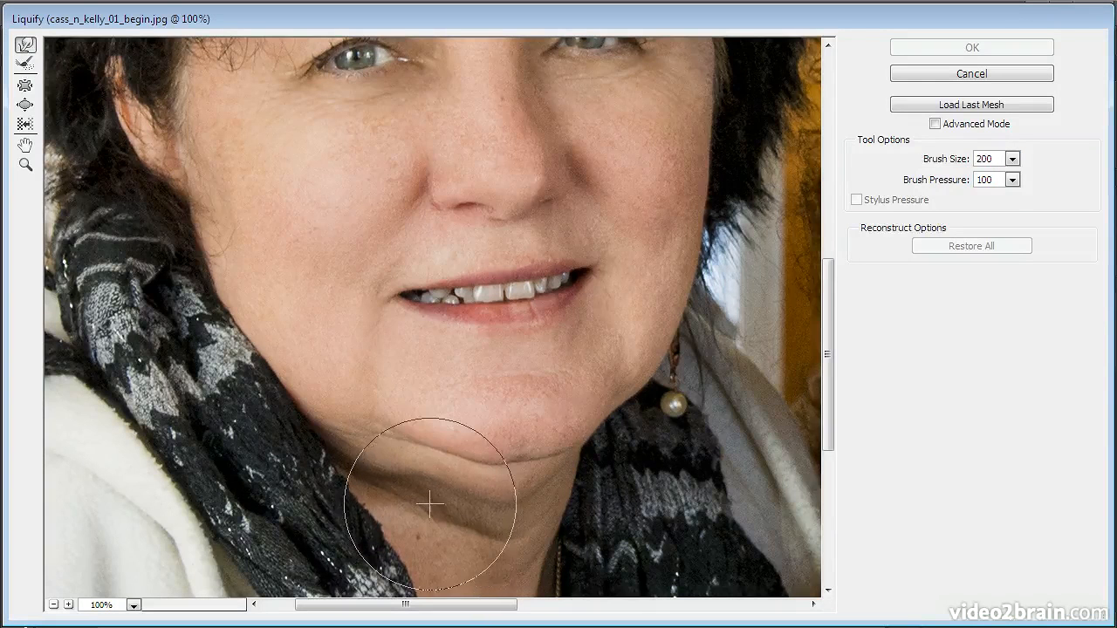
{"action": "mouse_move", "coordinate": [498, 524]}
{"action": "left_mouse_down"}
{"action": "mouse_move", "coordinate": [531, 509]}
{"action": "mouse_move", "coordinate": [534, 481]}
{"action": "mouse_move", "coordinate": [489, 483]}
{"action": "left_mouse_up"}
{"action": "mouse_move", "coordinate": [389, 488]}
{"action": "left_mouse_down"}
{"action": "mouse_move", "coordinate": [393, 479]}
{"action": "mouse_move", "coordinate": [296, 425]}
{"action": "mouse_move", "coordinate": [287, 398]}
{"action": "left_mouse_up"}
{"action": "mouse_move", "coordinate": [229, 351]}
{"action": "left_mouse_down"}
{"action": "mouse_move", "coordinate": [237, 345]}
{"action": "mouse_move", "coordinate": [216, 315]}
{"action": "left_mouse_up"}
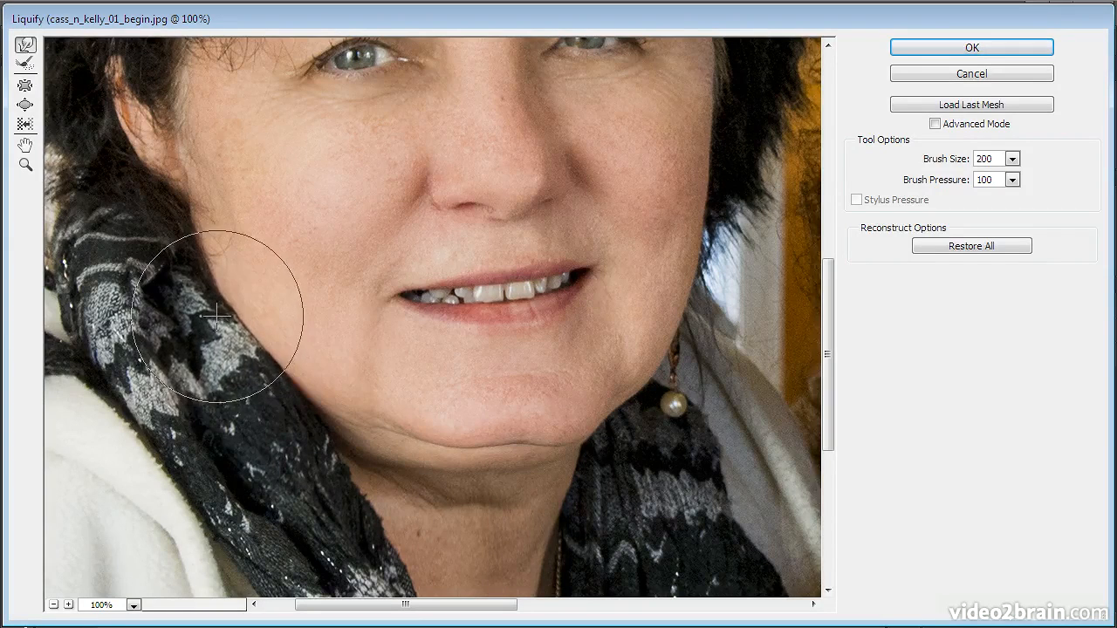
Step: Refine the scarf-side jaw edge, lift the fold under the chin toward the earring side, and apply the Liquify changes
{"action": "left_click_drag", "start_coordinate": [241, 362], "coordinate": [251, 362]}
{"action": "left_click_drag", "start_coordinate": [285, 414], "coordinate": [292, 407]}
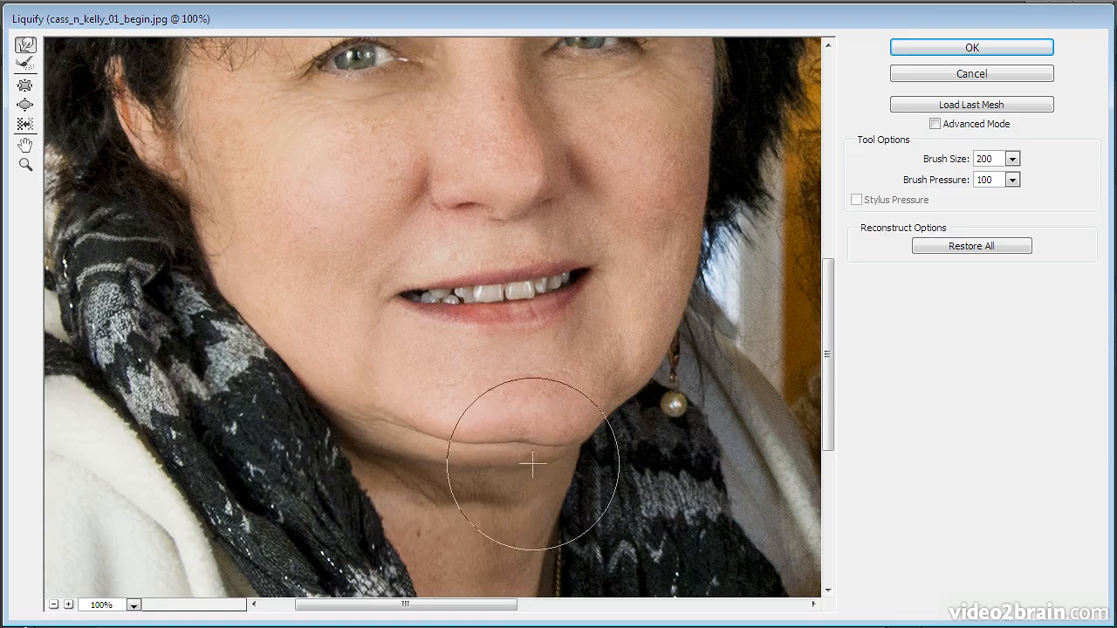
{"action": "mouse_move", "coordinate": [585, 449]}
{"action": "left_mouse_down"}
{"action": "mouse_move", "coordinate": [585, 437]}
{"action": "mouse_move", "coordinate": [628, 426]}
{"action": "left_mouse_up"}
{"action": "mouse_move", "coordinate": [469, 495]}
{"action": "left_mouse_down"}
{"action": "mouse_move", "coordinate": [385, 469]}
{"action": "mouse_move", "coordinate": [385, 457]}
{"action": "mouse_move", "coordinate": [512, 460]}
{"action": "left_mouse_up"}
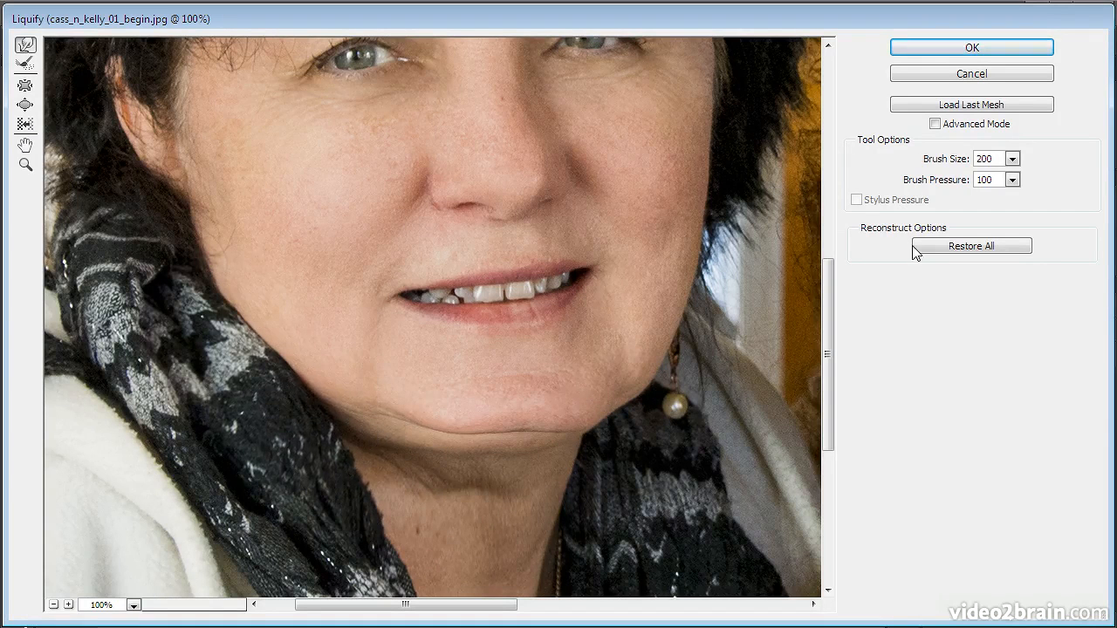
{"action": "left_click", "coordinate": [970, 47]}
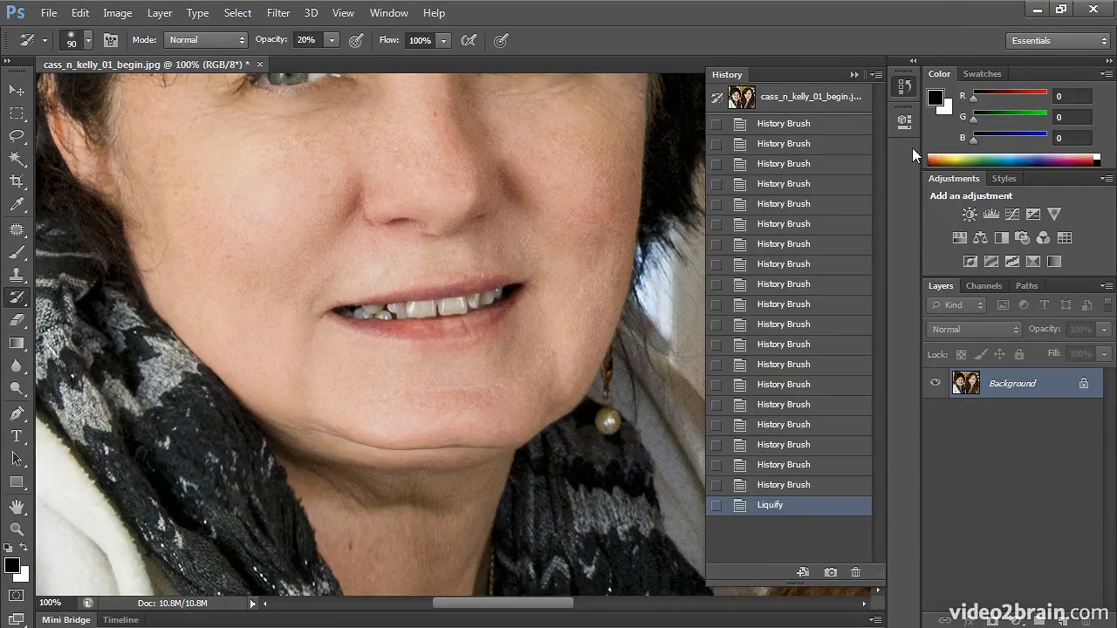
Step: Save a history snapshot of the state just before Liquify, and return to the Liquify state
{"action": "left_click", "coordinate": [786, 485]}
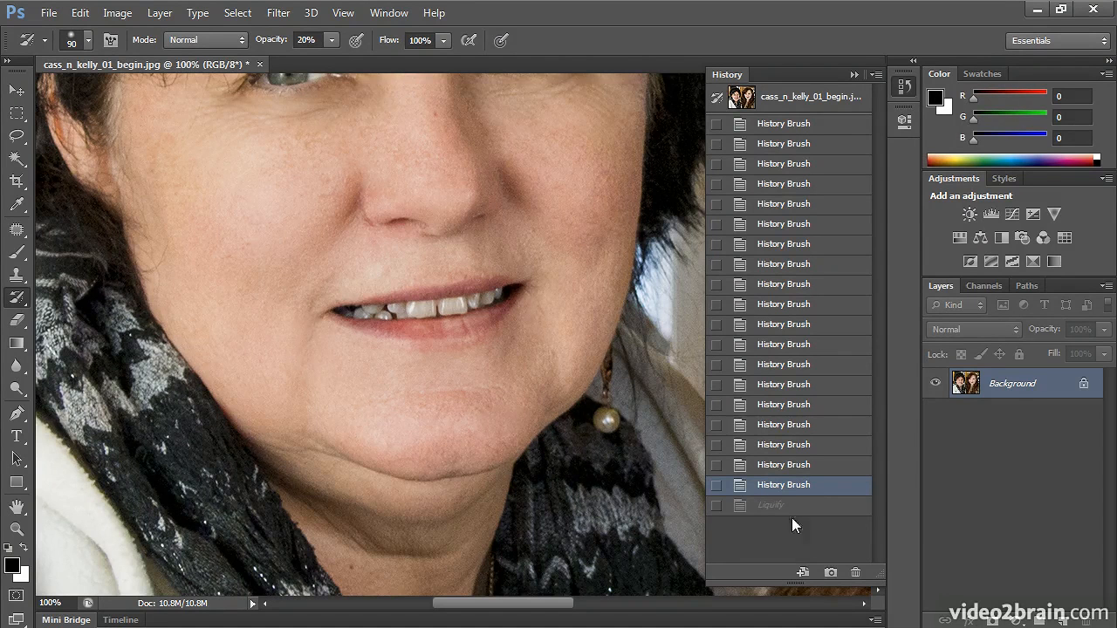
{"action": "left_click", "coordinate": [829, 573]}
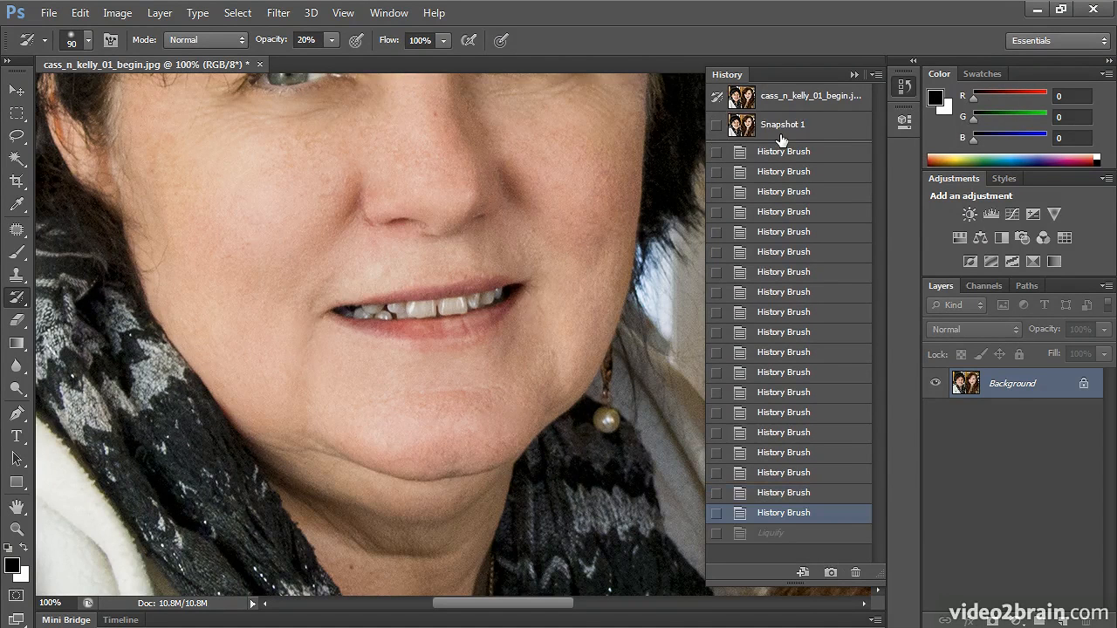
{"action": "left_click", "coordinate": [774, 534]}
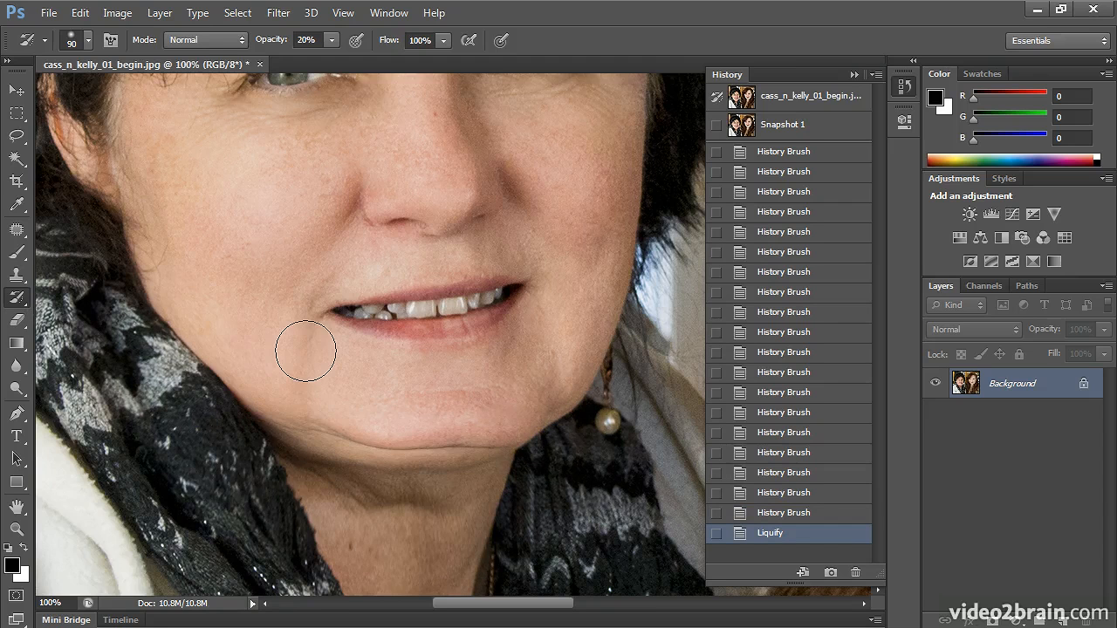
Step: Restore the original chin edge with the History Brush at 100% opacity, reducing the brush size to 45
{"action": "left_click", "coordinate": [332, 40]}
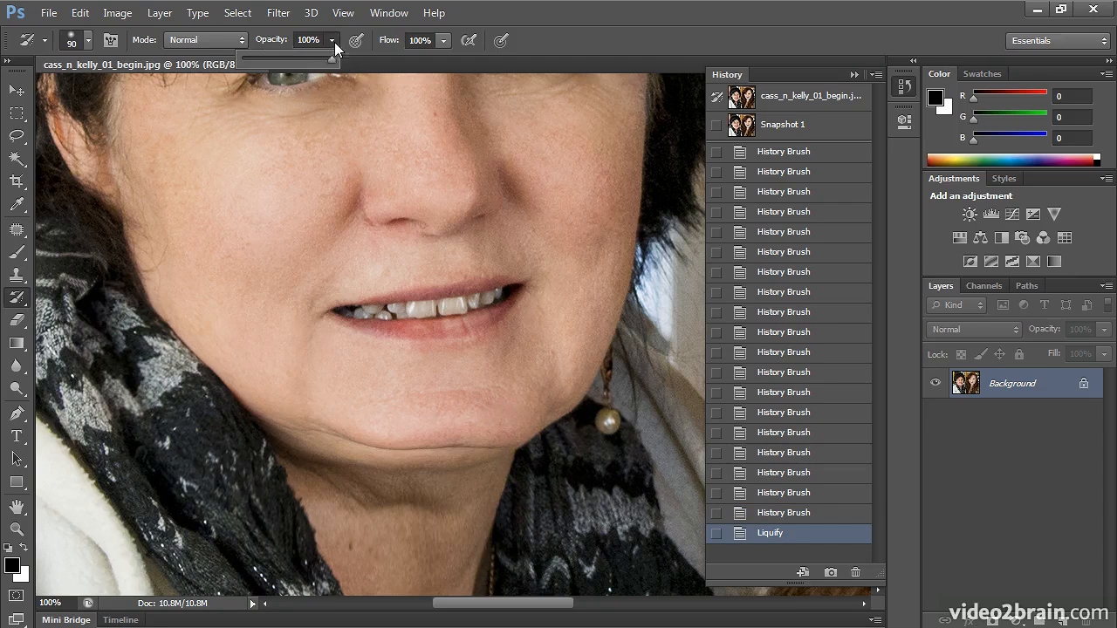
{"action": "left_click", "coordinate": [591, 38]}
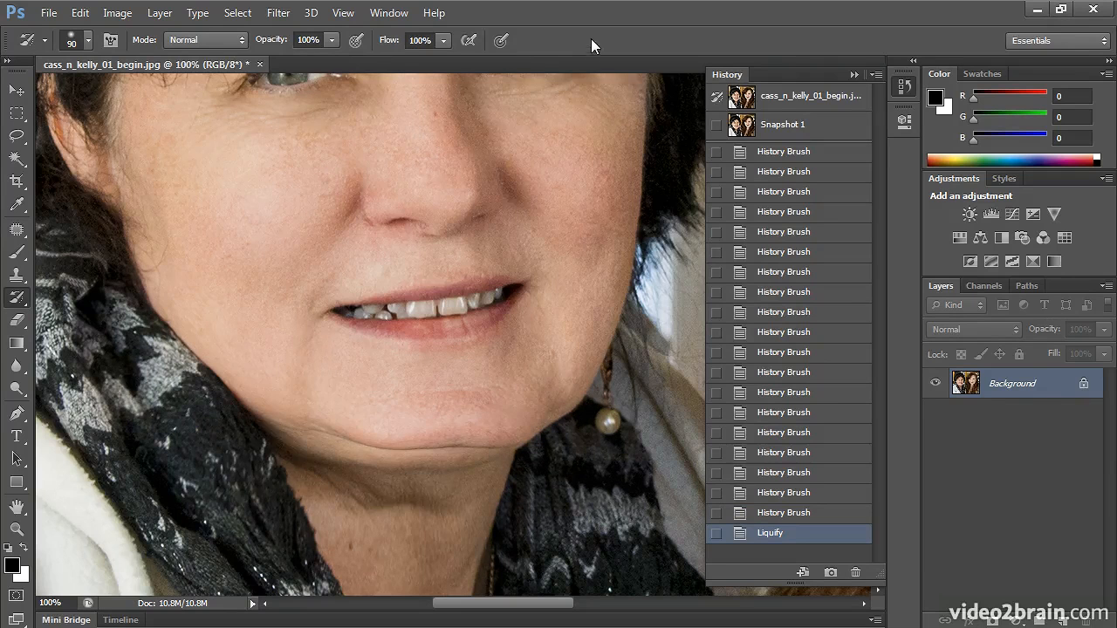
{"action": "left_click", "coordinate": [338, 423]}
{"action": "key", "text": "bracketleft"}
{"action": "key", "text": "bracketleft"}
{"action": "key", "text": "bracketleft"}
{"action": "key", "text": "bracketleft"}
{"action": "key", "text": "bracketleft"}
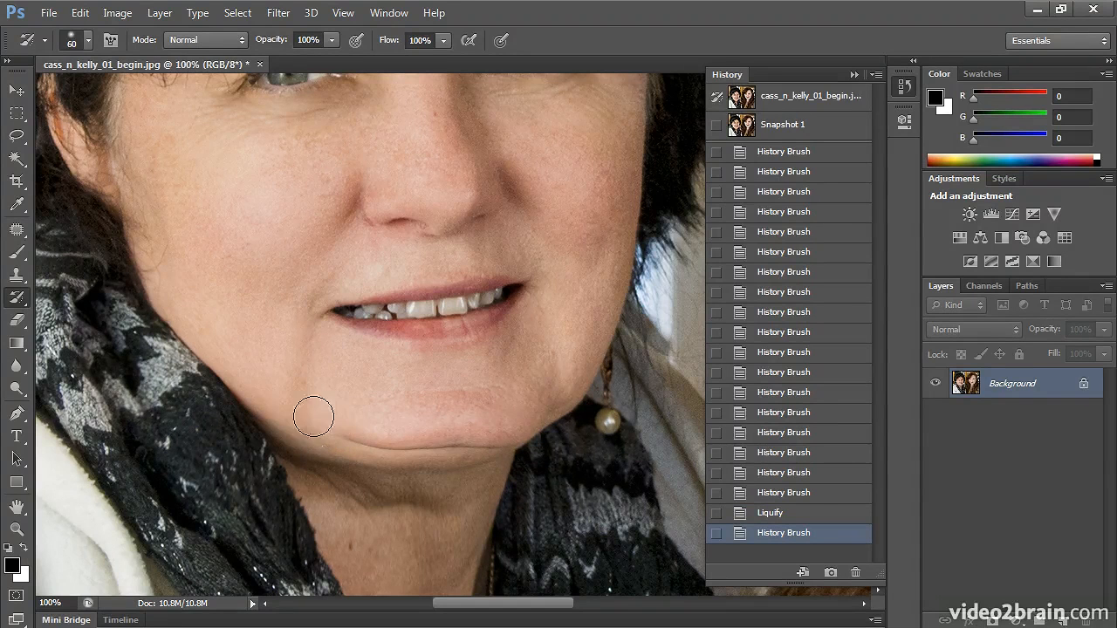
{"action": "mouse_move", "coordinate": [325, 434]}
{"action": "left_mouse_down"}
{"action": "mouse_move", "coordinate": [429, 444]}
{"action": "mouse_move", "coordinate": [491, 434]}
{"action": "mouse_move", "coordinate": [470, 445]}
{"action": "mouse_move", "coordinate": [542, 410]}
{"action": "mouse_move", "coordinate": [580, 369]}
{"action": "left_mouse_up"}
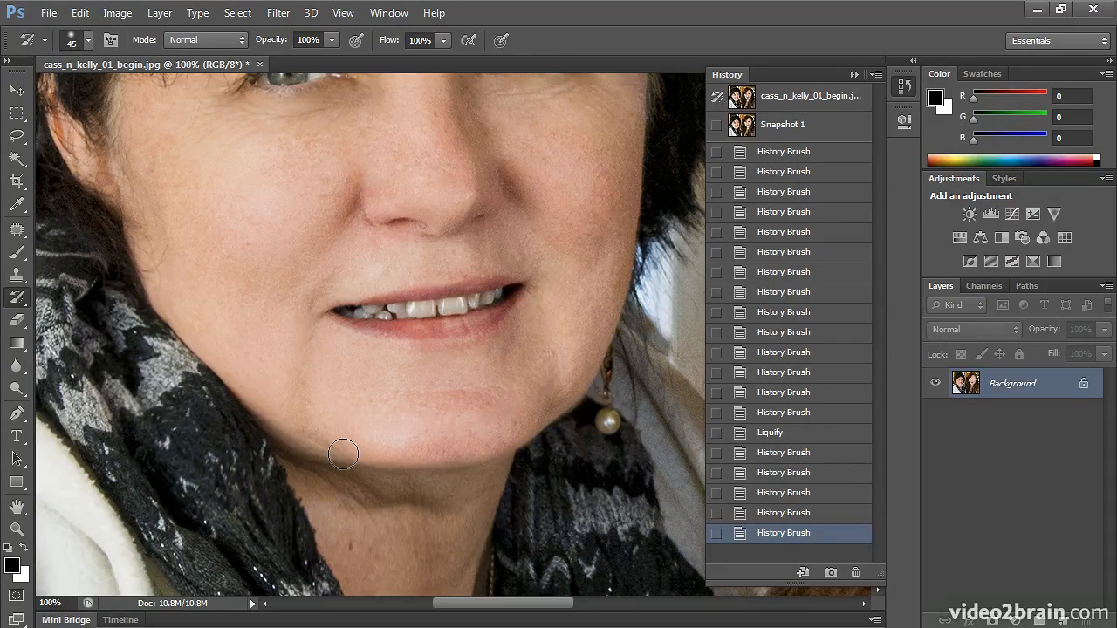
Step: Extend the restored chin contour down from the scarf side to the earring side with further full-opacity History Brush strokes
{"action": "mouse_move", "coordinate": [317, 434]}
{"action": "left_mouse_down"}
{"action": "mouse_move", "coordinate": [394, 455]}
{"action": "mouse_move", "coordinate": [451, 452]}
{"action": "mouse_move", "coordinate": [414, 458]}
{"action": "mouse_move", "coordinate": [445, 461]}
{"action": "mouse_move", "coordinate": [532, 421]}
{"action": "left_mouse_up"}
{"action": "mouse_move", "coordinate": [461, 448]}
{"action": "left_mouse_down"}
{"action": "mouse_move", "coordinate": [380, 457]}
{"action": "mouse_move", "coordinate": [308, 409]}
{"action": "mouse_move", "coordinate": [400, 458]}
{"action": "mouse_move", "coordinate": [480, 454]}
{"action": "left_mouse_up"}
{"action": "mouse_move", "coordinate": [462, 459]}
{"action": "left_mouse_down"}
{"action": "mouse_move", "coordinate": [524, 433]}
{"action": "mouse_move", "coordinate": [545, 410]}
{"action": "left_mouse_up"}
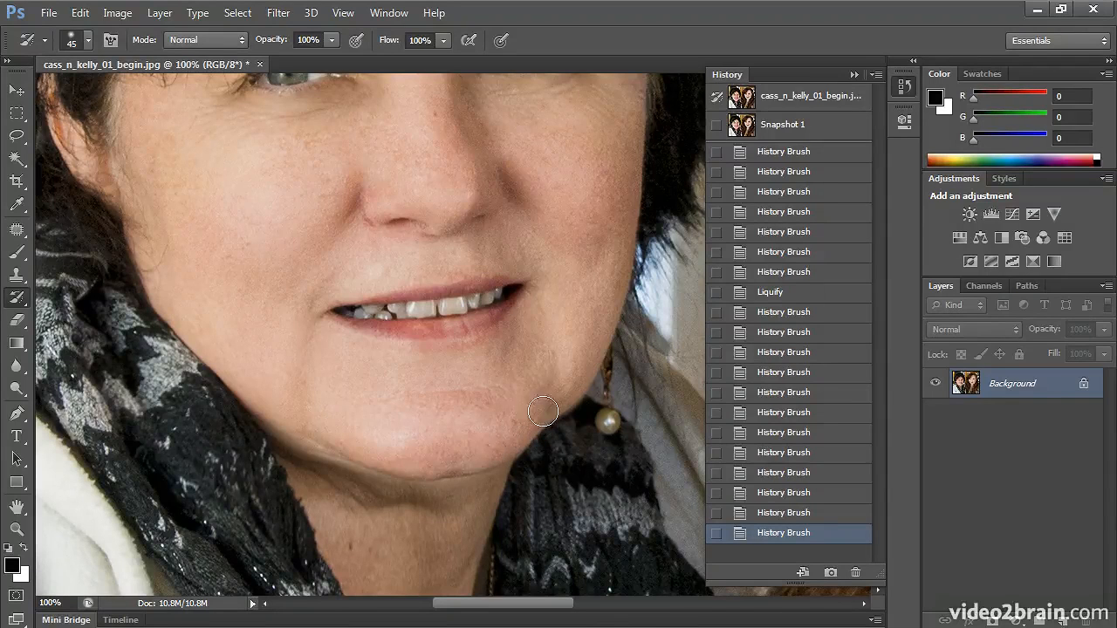
{"action": "left_click", "coordinate": [330, 430]}
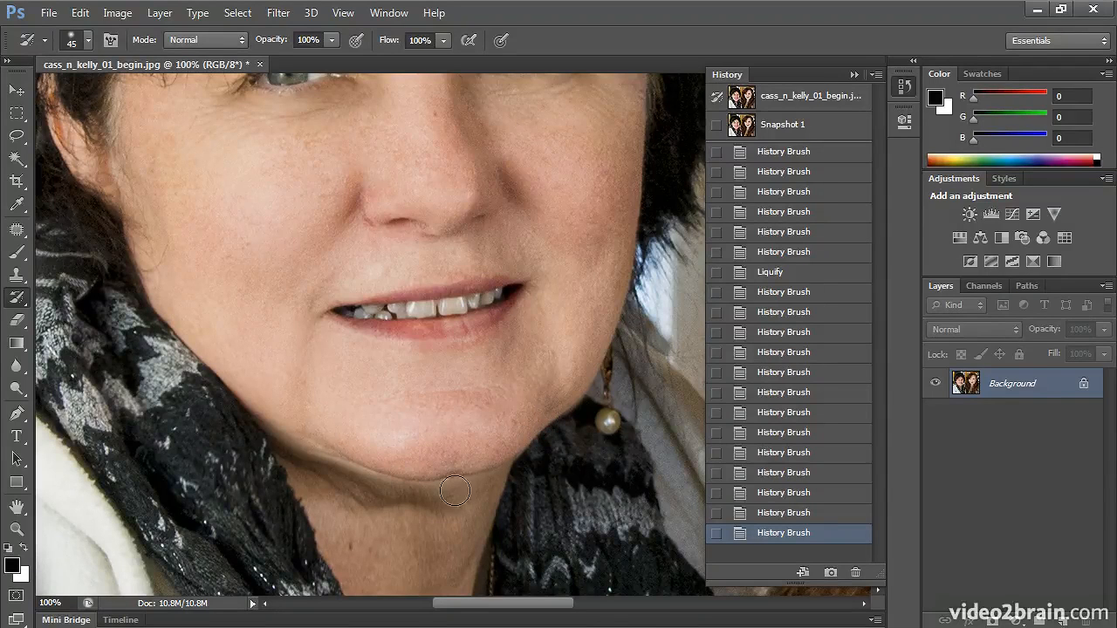
{"action": "mouse_move", "coordinate": [331, 413]}
{"action": "left_mouse_down"}
{"action": "mouse_move", "coordinate": [276, 396]}
{"action": "mouse_move", "coordinate": [331, 439]}
{"action": "left_mouse_up"}
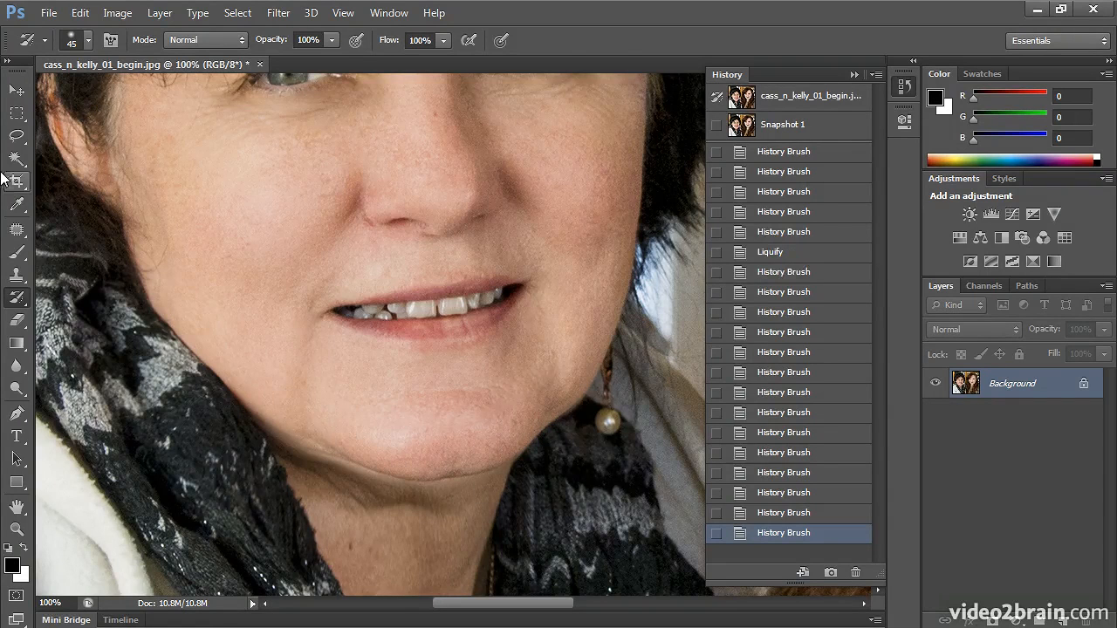
Step: Patch the dark shadow fold under the chin with clean skin from the chin and the lower neck, and clear the selection
{"action": "left_click", "coordinate": [16, 229]}
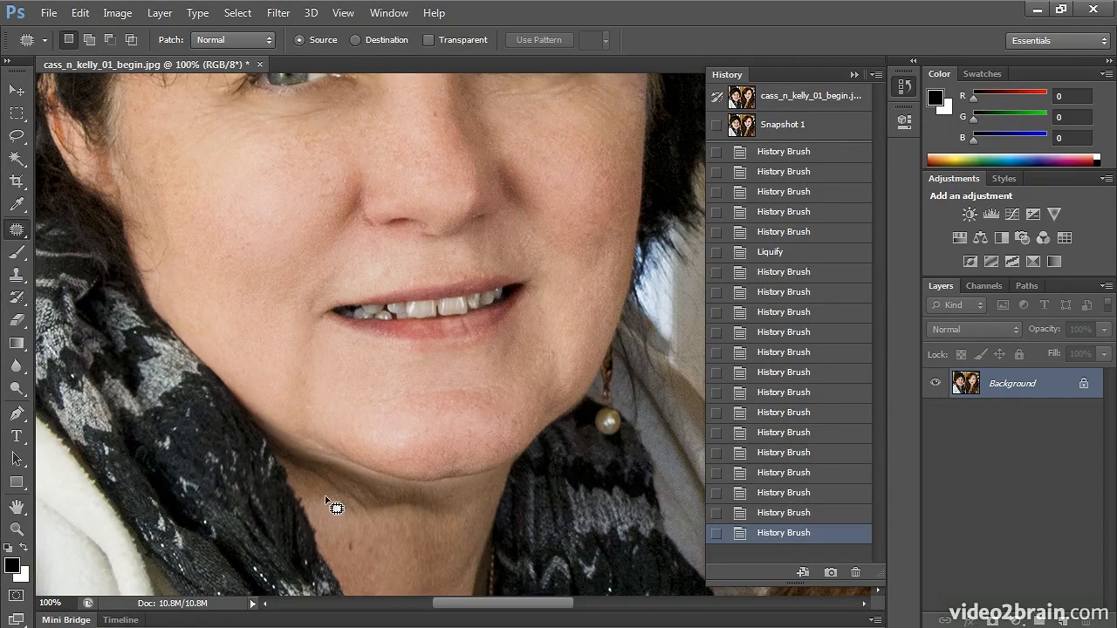
{"action": "mouse_move", "coordinate": [325, 497]}
{"action": "left_mouse_down"}
{"action": "mouse_move", "coordinate": [345, 516]}
{"action": "mouse_move", "coordinate": [458, 524]}
{"action": "mouse_move", "coordinate": [464, 504]}
{"action": "mouse_move", "coordinate": [312, 462]}
{"action": "mouse_move", "coordinate": [315, 488]}
{"action": "left_mouse_up"}
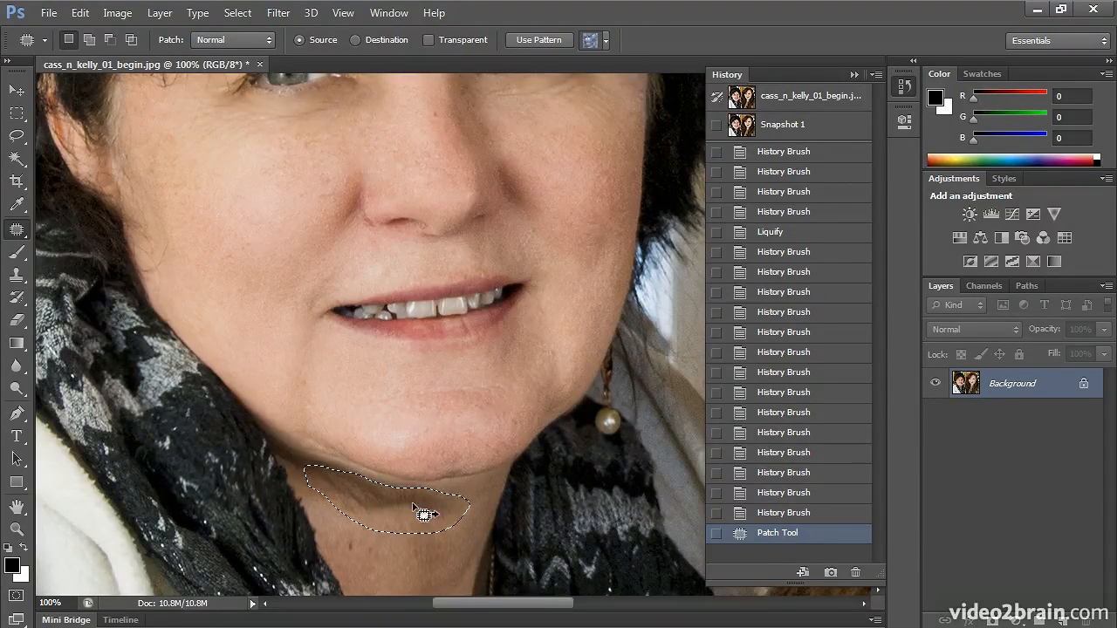
{"action": "scroll", "coordinate": [445, 497], "scroll_direction": "down", "scroll_amount": 2}
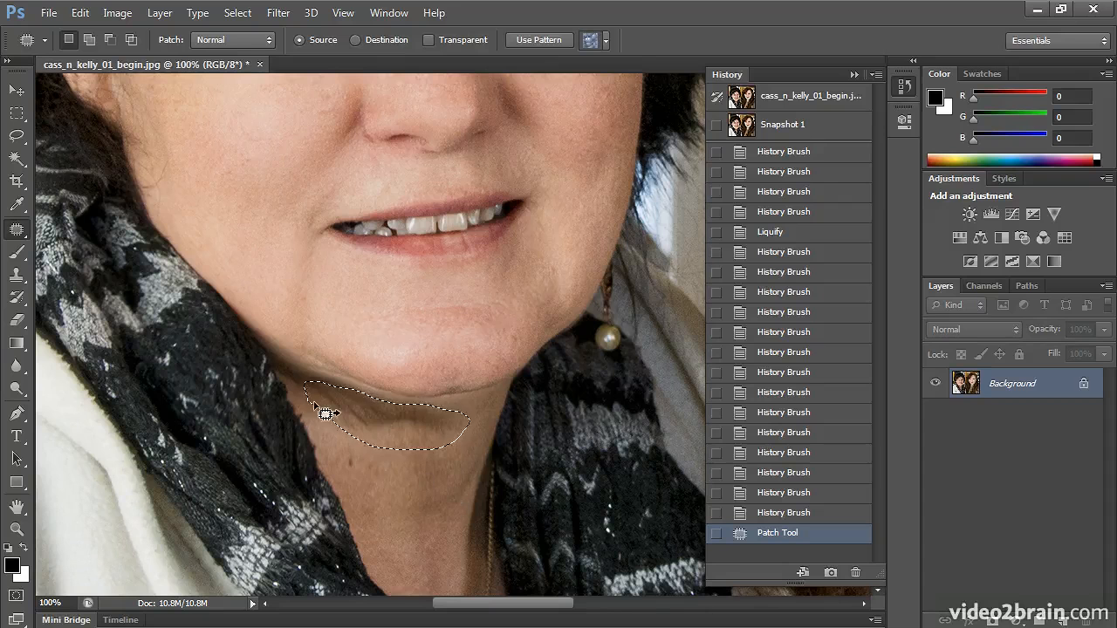
{"action": "left_click_drag", "start_coordinate": [376, 434], "coordinate": [404, 321]}
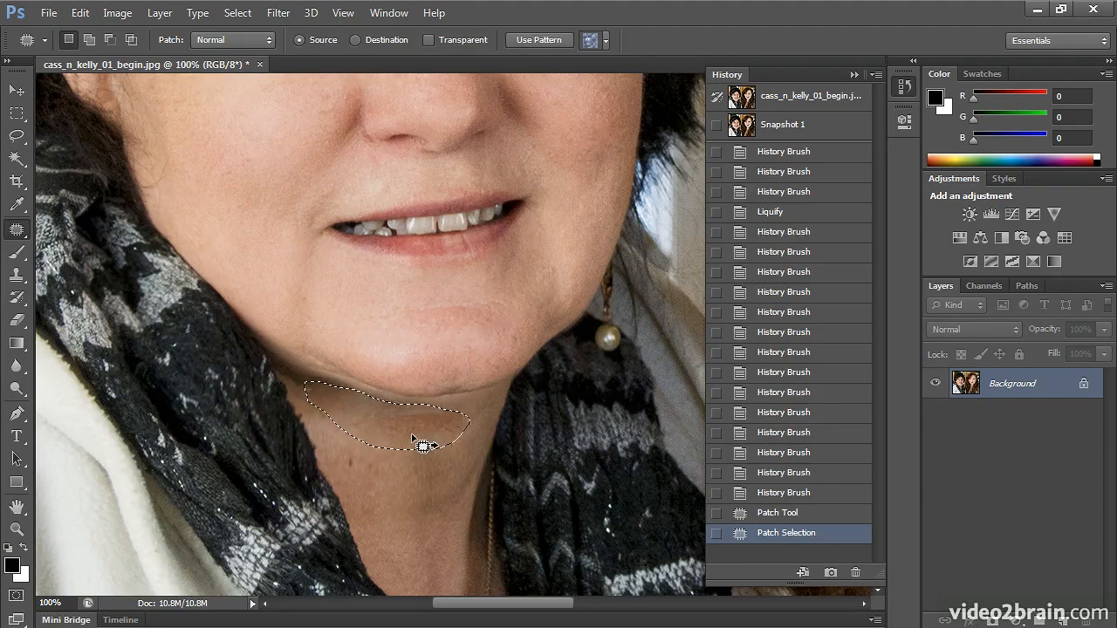
{"action": "left_click_drag", "start_coordinate": [413, 434], "coordinate": [414, 477]}
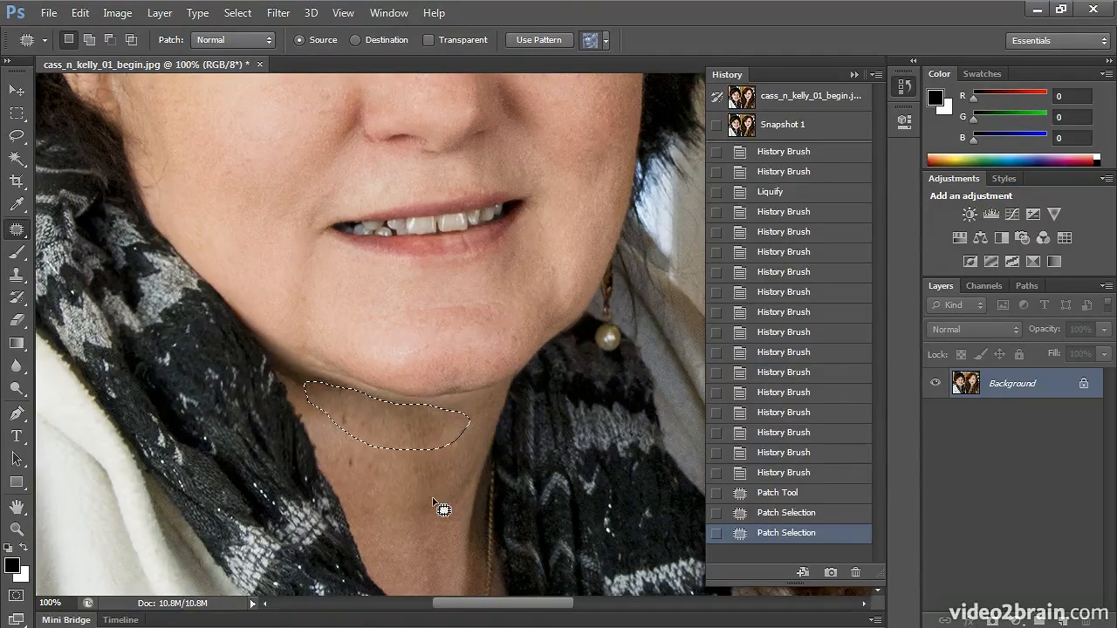
{"action": "key", "text": "ctrl+d"}
Step: Patch the remaining small creases on the scarf side of the upper neck with nearby neck skin, deselecting after each patch
{"action": "mouse_move", "coordinate": [347, 406]}
{"action": "left_mouse_down"}
{"action": "mouse_move", "coordinate": [319, 428]}
{"action": "mouse_move", "coordinate": [379, 442]}
{"action": "mouse_move", "coordinate": [391, 429]}
{"action": "mouse_move", "coordinate": [371, 433]}
{"action": "mouse_move", "coordinate": [392, 449]}
{"action": "left_mouse_up"}
{"action": "key", "text": "ctrl+d"}
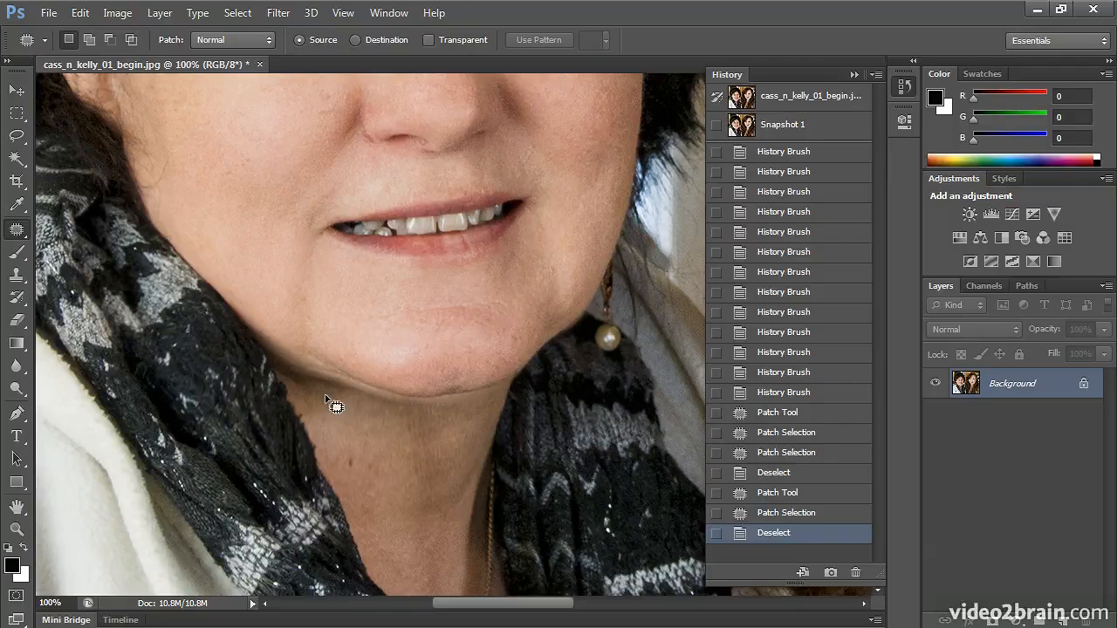
{"action": "mouse_move", "coordinate": [301, 391]}
{"action": "left_mouse_down"}
{"action": "mouse_move", "coordinate": [374, 444]}
{"action": "mouse_move", "coordinate": [343, 413]}
{"action": "mouse_move", "coordinate": [404, 448]}
{"action": "left_mouse_up"}
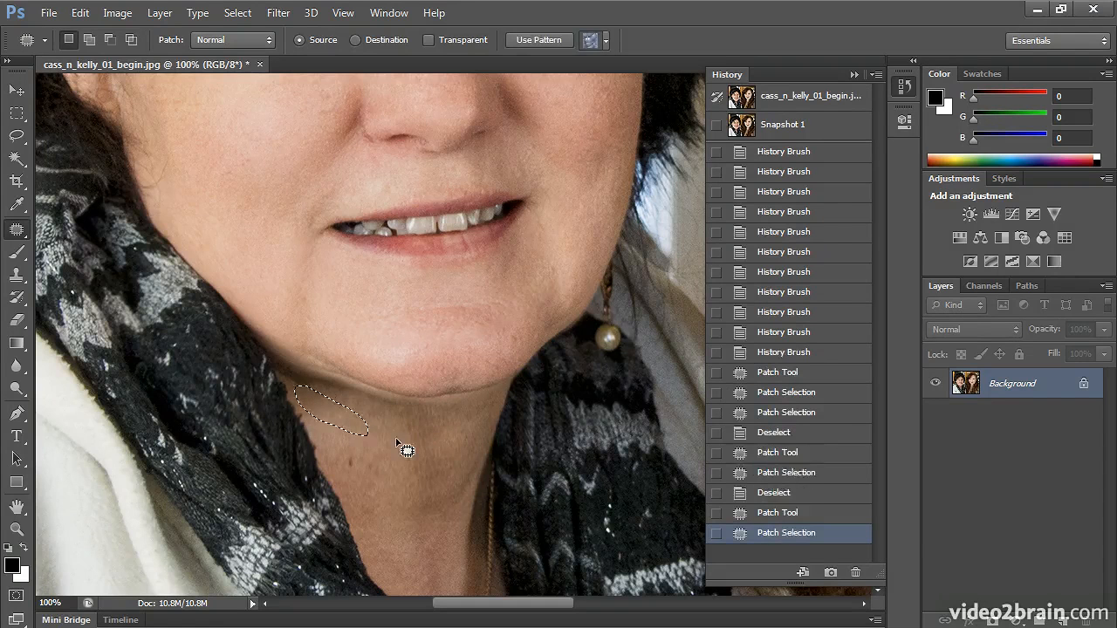
{"action": "key", "text": "ctrl+d"}
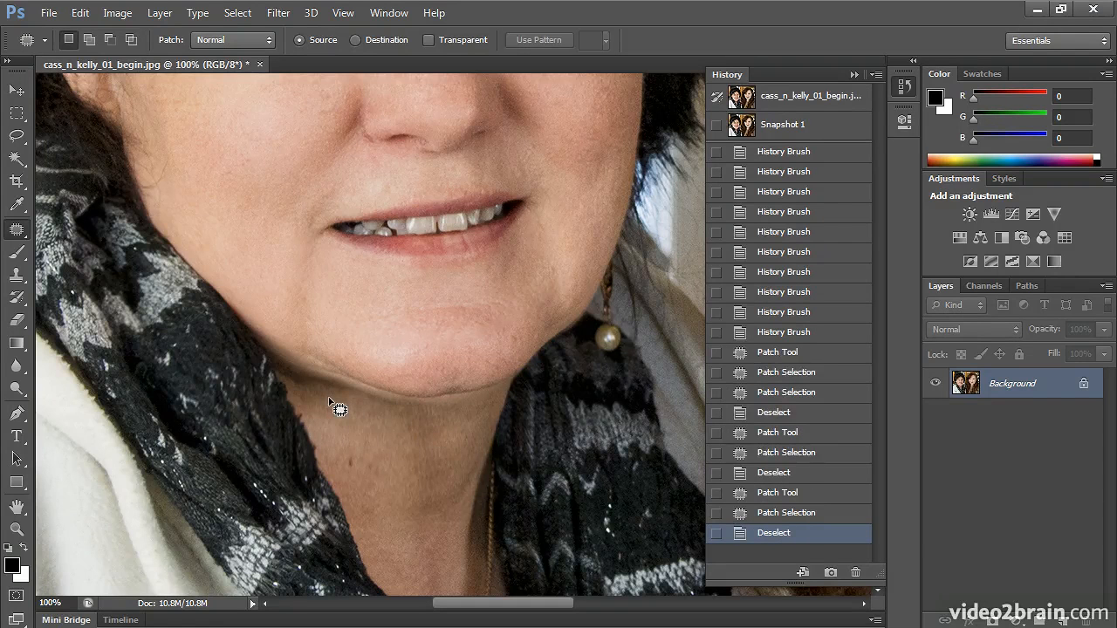
Step: Blend the original texture back into the patched neck and the lower chin with the History Brush at size 100 and 20% opacity
{"action": "key", "text": "y"}
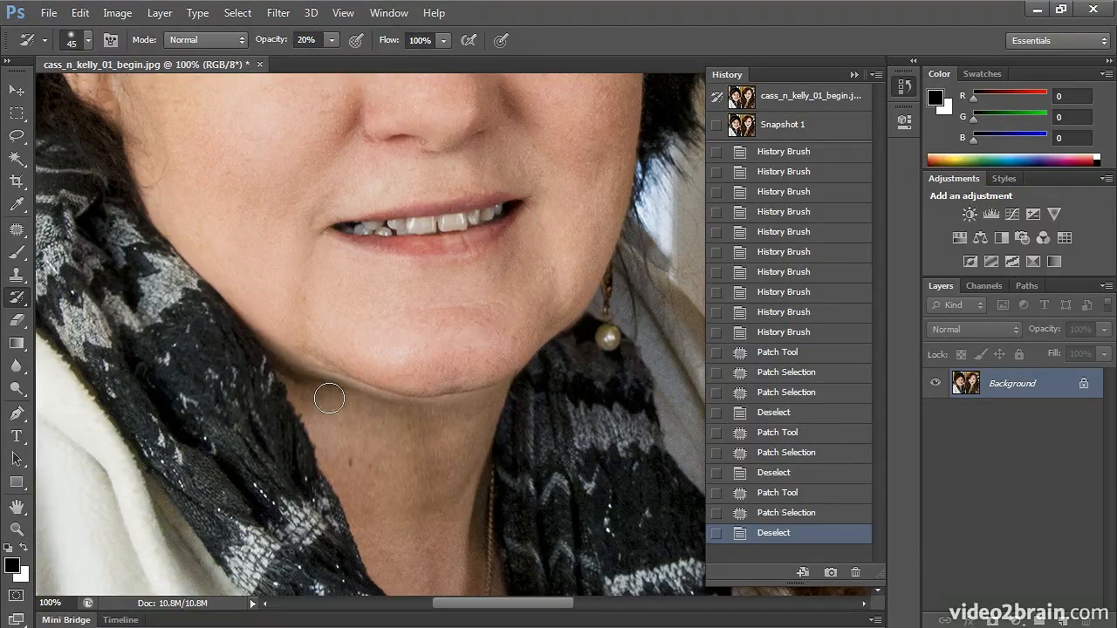
{"action": "key", "text": "bracketright"}
{"action": "key", "text": "bracketright"}
{"action": "key", "text": "bracketright"}
{"action": "key", "text": "bracketright"}
{"action": "key", "text": "bracketright"}
{"action": "key", "text": "bracketright"}
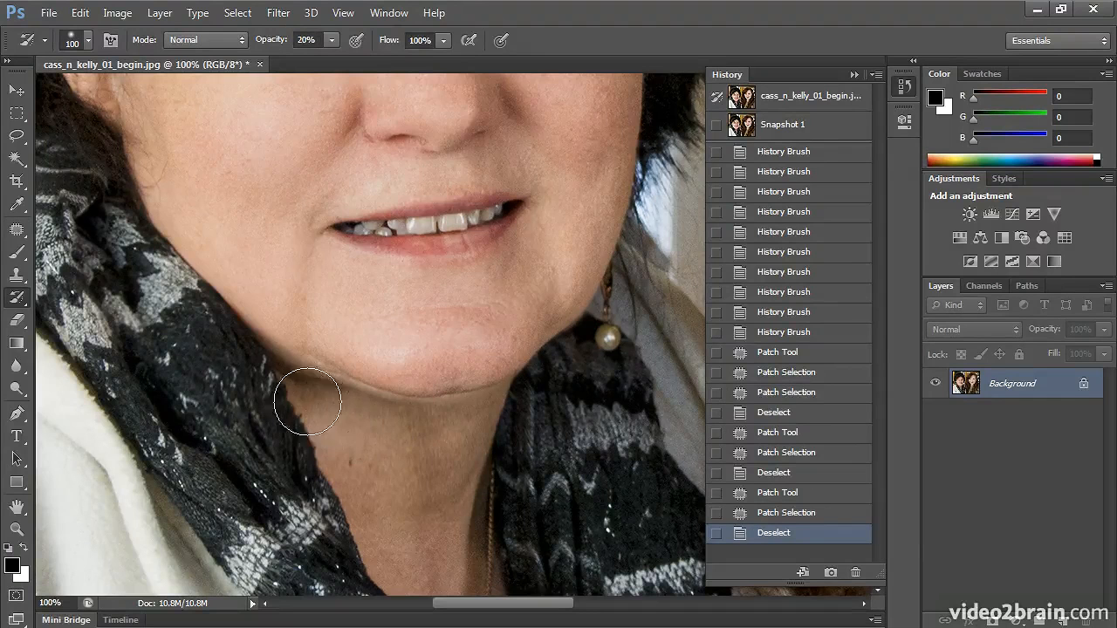
{"action": "mouse_move", "coordinate": [323, 415]}
{"action": "left_mouse_down"}
{"action": "mouse_move", "coordinate": [362, 450]}
{"action": "mouse_move", "coordinate": [458, 454]}
{"action": "mouse_move", "coordinate": [366, 440]}
{"action": "left_mouse_up"}
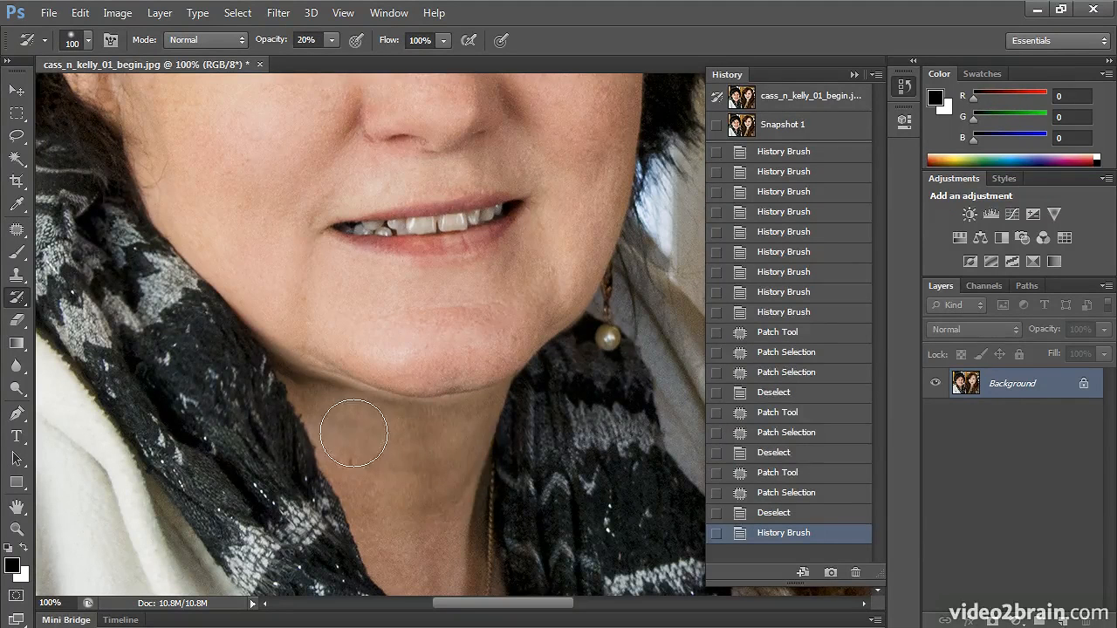
{"action": "mouse_move", "coordinate": [442, 458]}
{"action": "left_mouse_down"}
{"action": "mouse_move", "coordinate": [481, 453]}
{"action": "mouse_move", "coordinate": [410, 489]}
{"action": "mouse_move", "coordinate": [338, 453]}
{"action": "mouse_move", "coordinate": [397, 479]}
{"action": "left_mouse_up"}
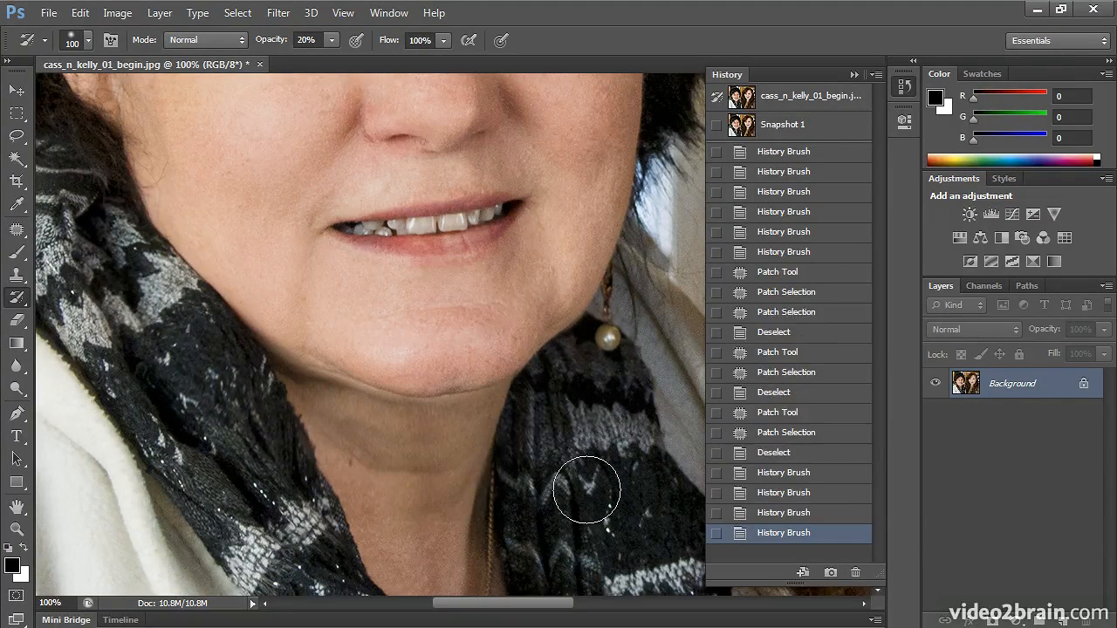
{"action": "mouse_move", "coordinate": [330, 341]}
{"action": "left_mouse_down"}
{"action": "mouse_move", "coordinate": [407, 372]}
{"action": "mouse_move", "coordinate": [451, 367]}
{"action": "mouse_move", "coordinate": [508, 325]}
{"action": "left_mouse_up"}
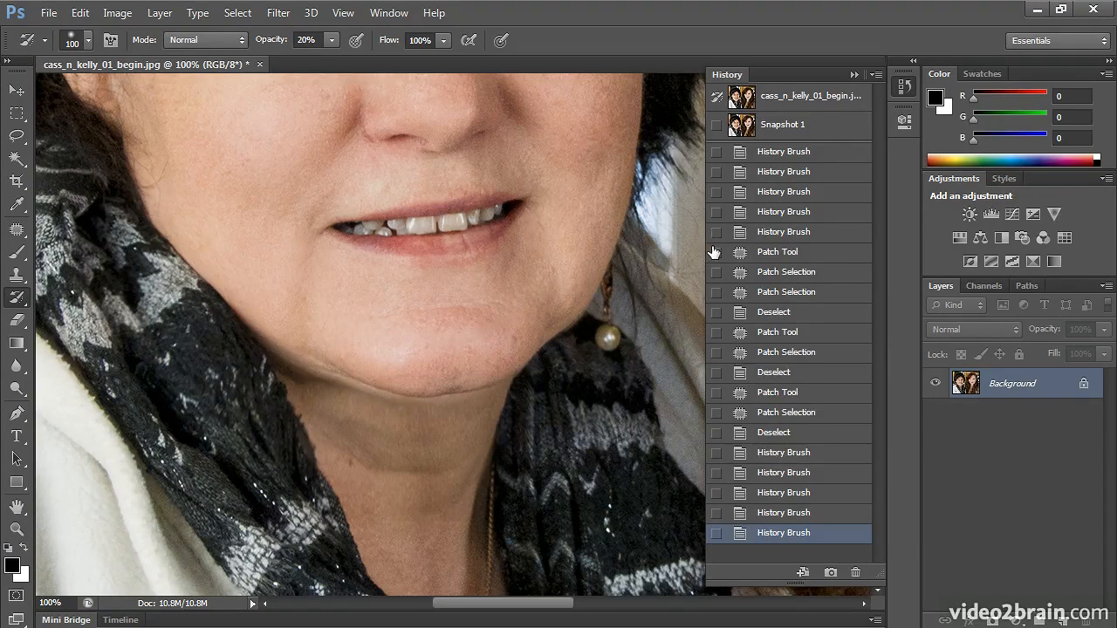
Step: Fit the whole photo in view and compare the original opened image with the latest History Brush state several times
{"action": "key", "text": "ctrl+0"}
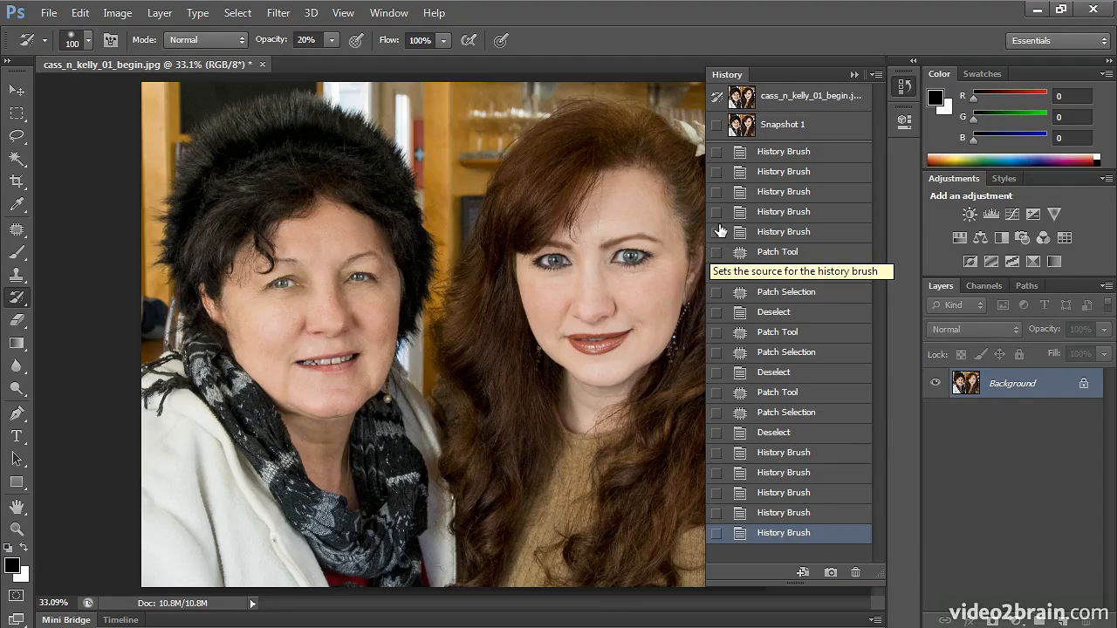
{"action": "left_click", "coordinate": [785, 98]}
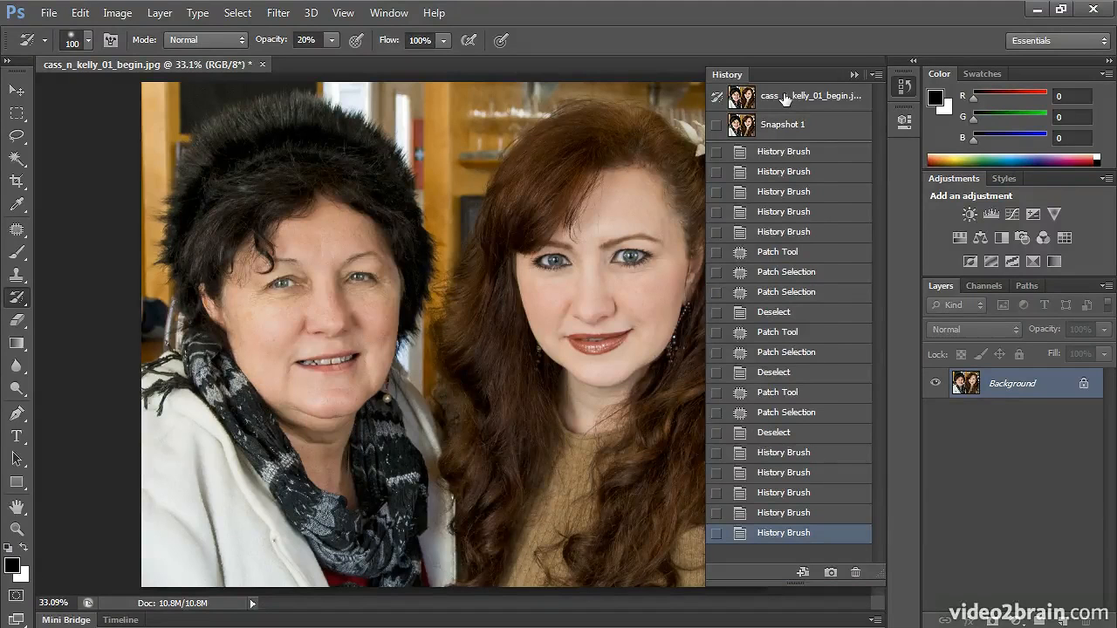
{"action": "left_click", "coordinate": [782, 534]}
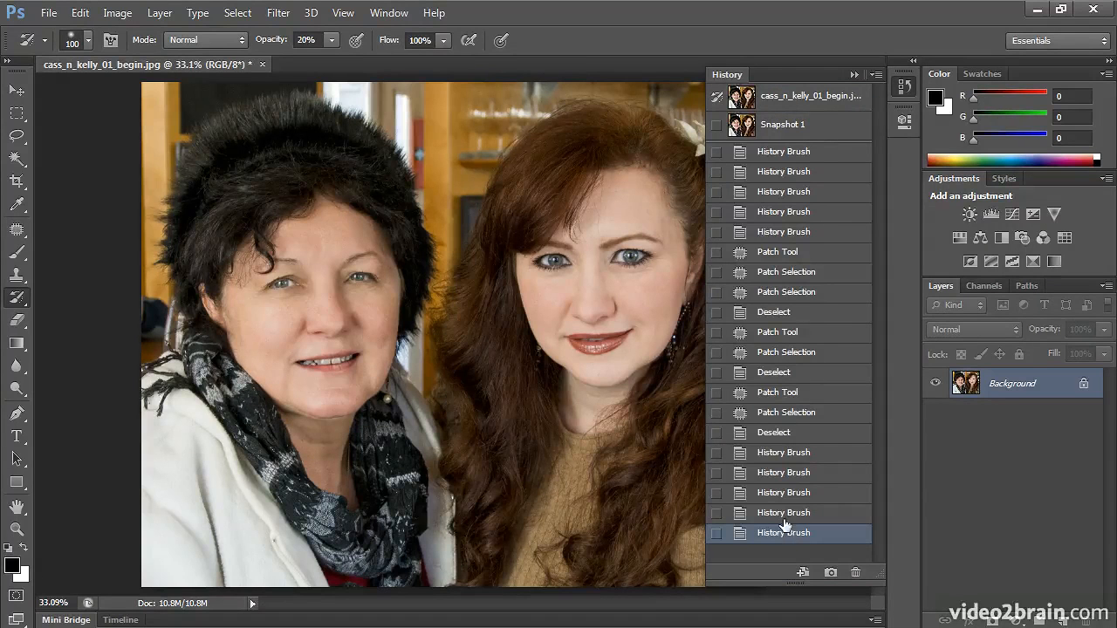
{"action": "left_click", "coordinate": [821, 98]}
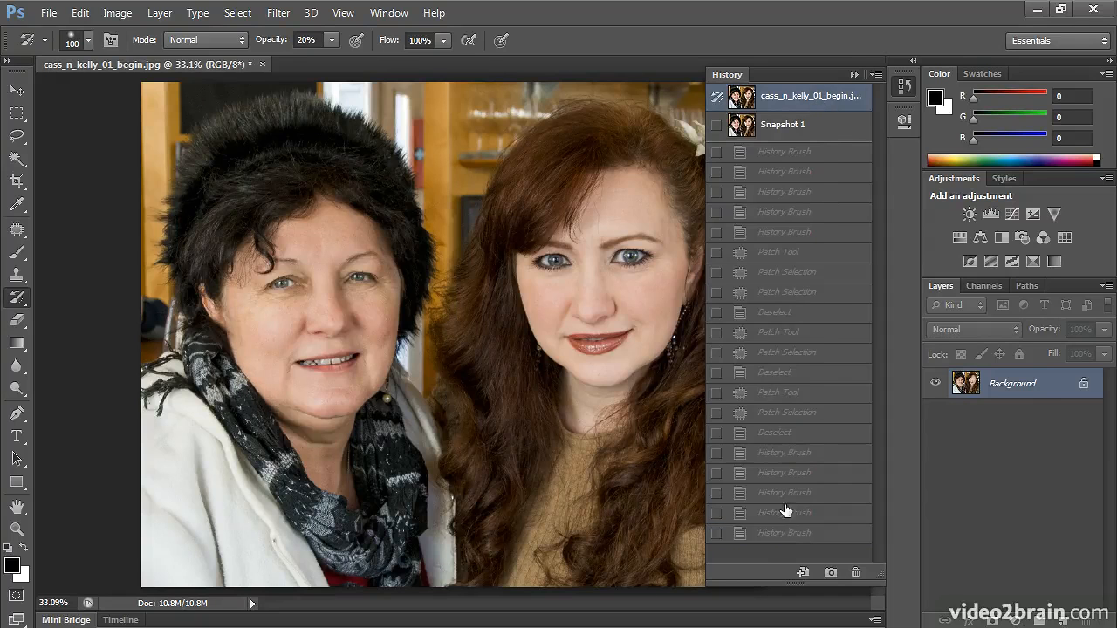
{"action": "left_click", "coordinate": [782, 534]}
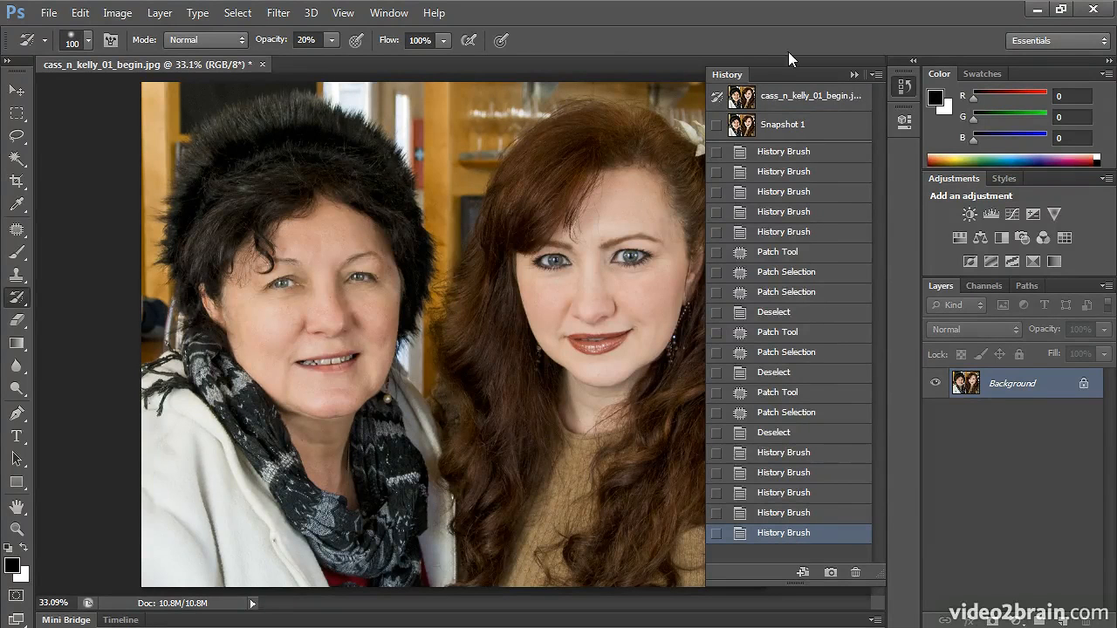
{"action": "left_click", "coordinate": [772, 99]}
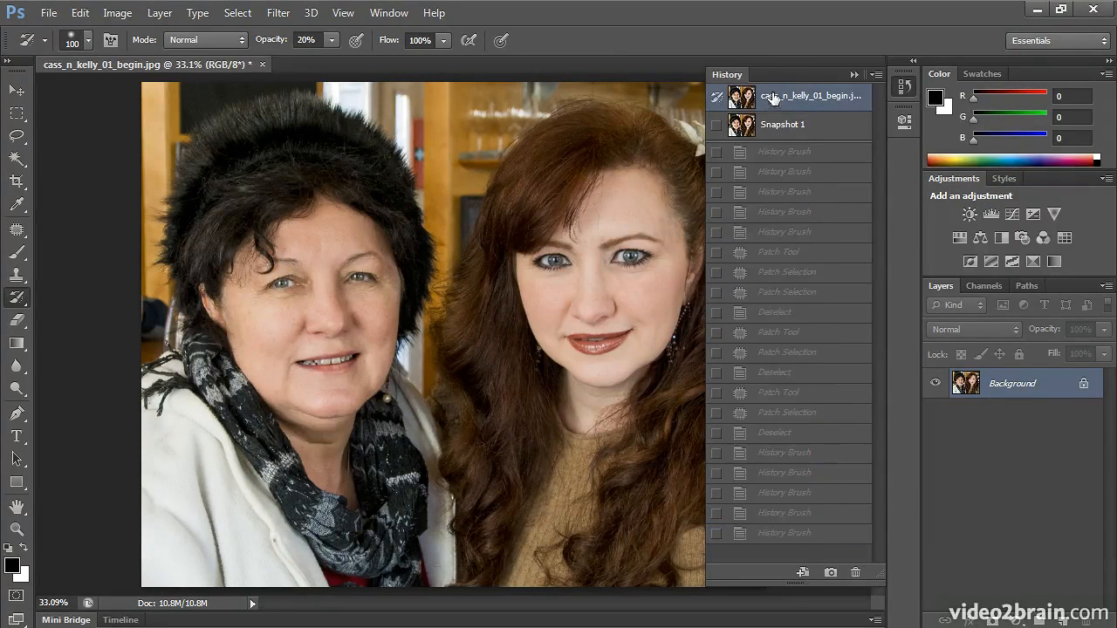
{"action": "left_click", "coordinate": [789, 534]}
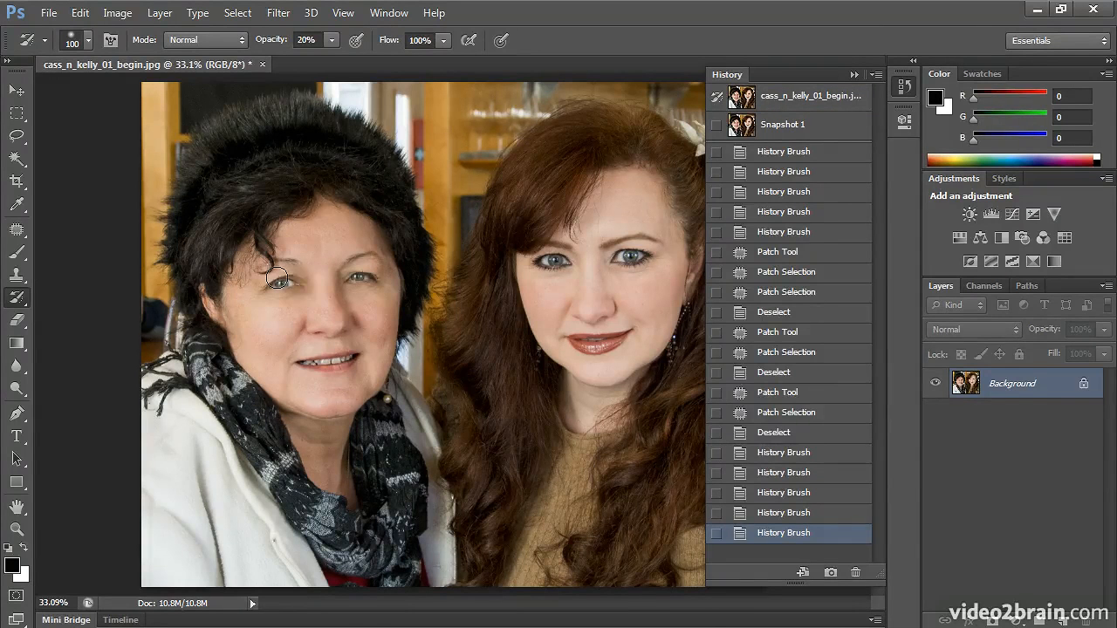
Step: Brush faint original detail back around the eyes, cheek and chin with the 20% History Brush, checking against the original photo
{"action": "mouse_move", "coordinate": [307, 280]}
{"action": "left_mouse_down"}
{"action": "mouse_move", "coordinate": [300, 296]}
{"action": "mouse_move", "coordinate": [349, 293]}
{"action": "left_mouse_up"}
{"action": "left_click", "coordinate": [271, 304]}
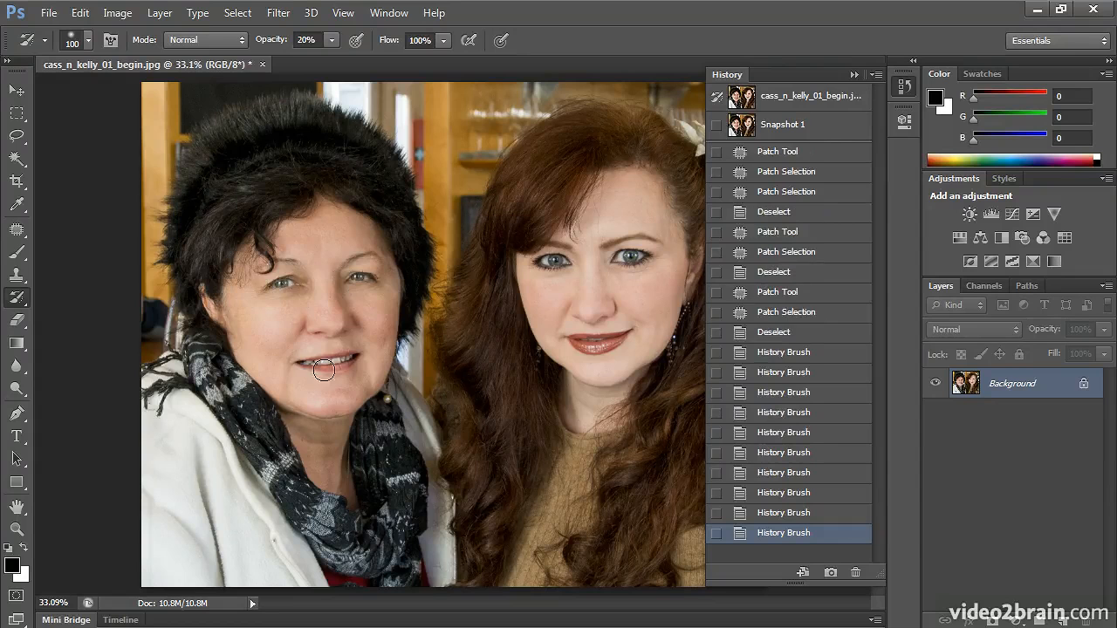
{"action": "left_click", "coordinate": [786, 99]}
{"action": "left_click", "coordinate": [804, 534]}
{"action": "left_click_drag", "start_coordinate": [342, 403], "coordinate": [359, 398]}
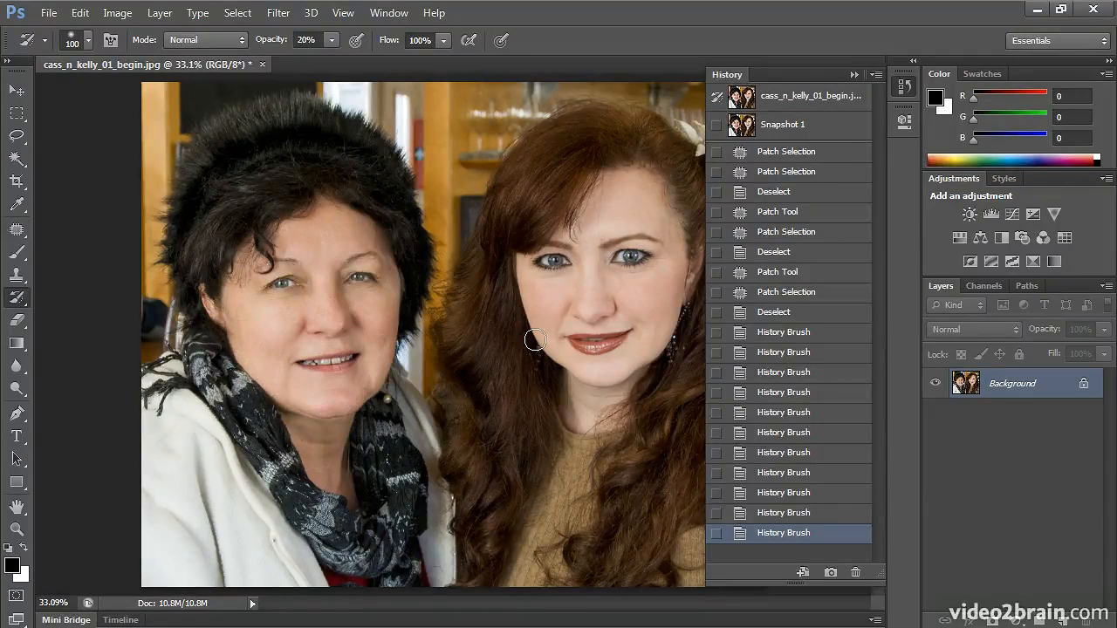